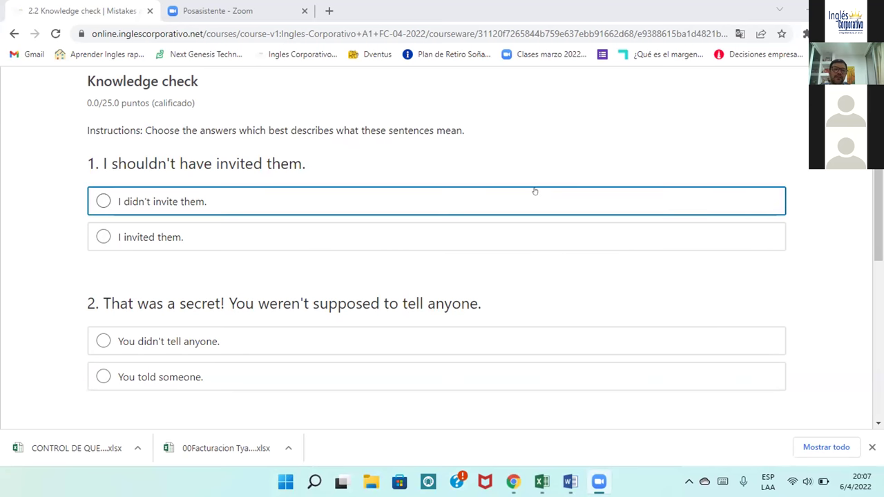
Answer question 1 of the knowledge check with "I invited them." and question 2 with "You told someone.".
{"action": "scroll", "coordinate": [529, 159], "scroll_direction": "up", "scroll_amount": 2}
{"action": "scroll", "coordinate": [529, 158], "scroll_direction": "down", "scroll_amount": 2}
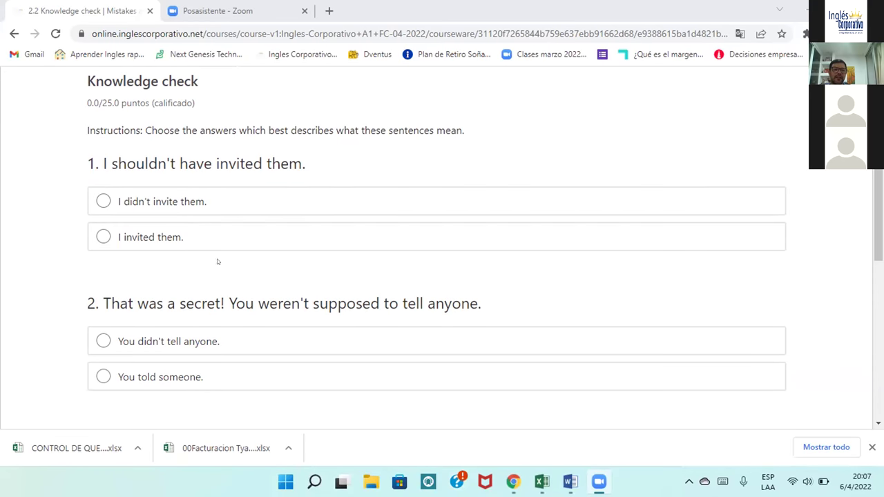
{"action": "left_click", "coordinate": [102, 238]}
{"action": "scroll", "coordinate": [293, 262], "scroll_direction": "down", "scroll_amount": 2}
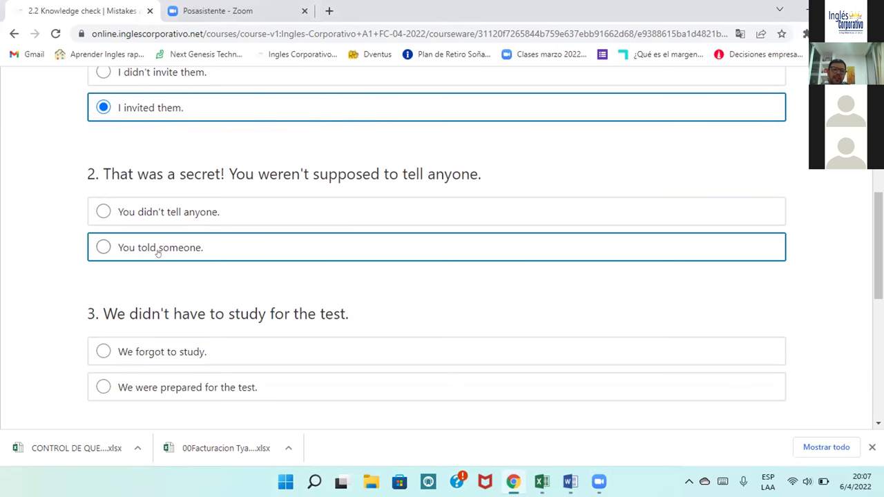
{"action": "left_click", "coordinate": [101, 250]}
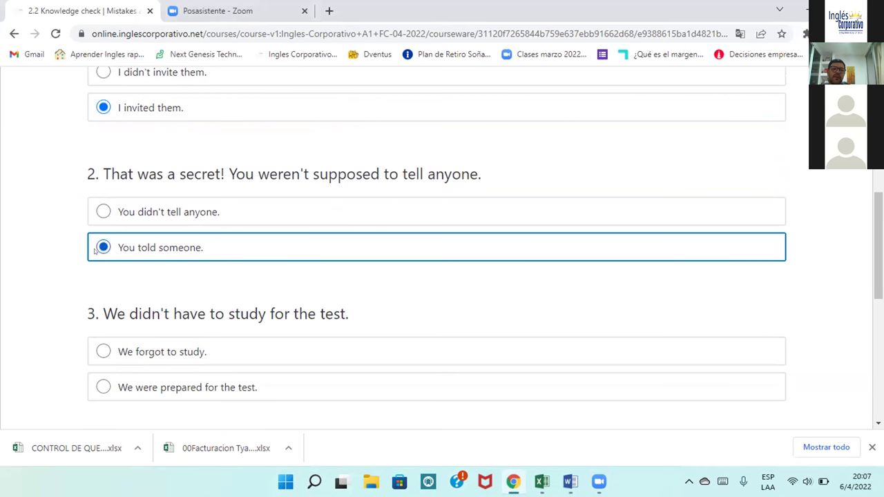
Answer question 3, about not having to study, with "We were prepared for the test.".
{"action": "scroll", "coordinate": [436, 292], "scroll_direction": "down", "scroll_amount": 2}
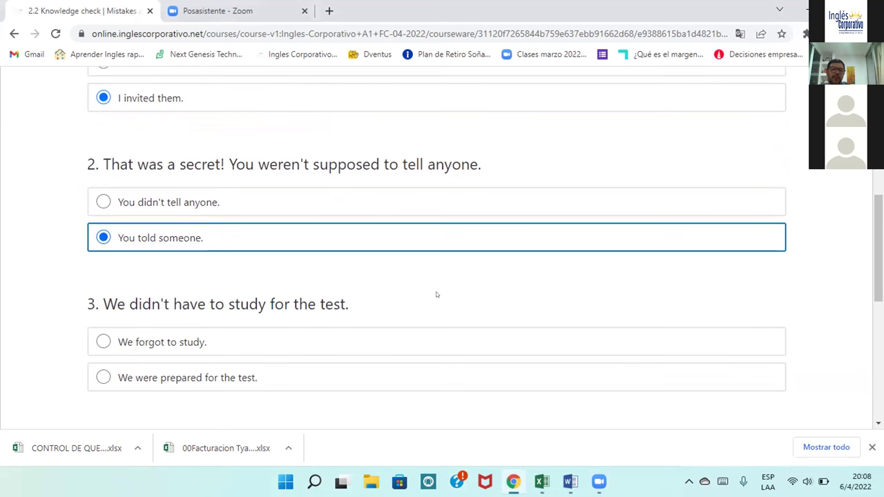
{"action": "scroll", "coordinate": [436, 295], "scroll_direction": "up", "scroll_amount": 1}
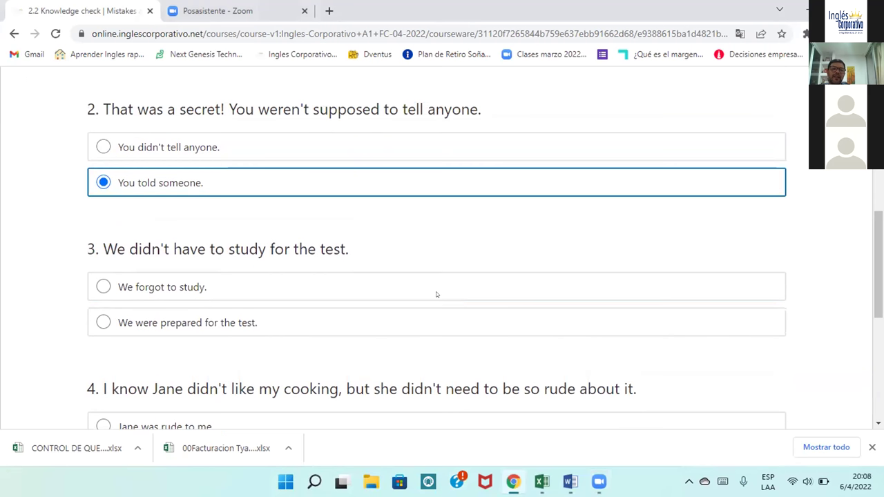
{"action": "scroll", "coordinate": [431, 294], "scroll_direction": "up", "scroll_amount": 1}
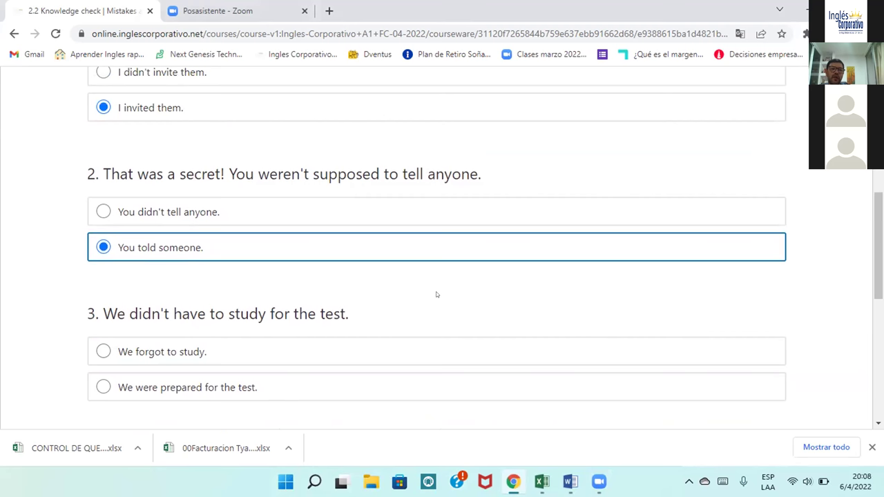
{"action": "scroll", "coordinate": [436, 295], "scroll_direction": "down", "scroll_amount": 1}
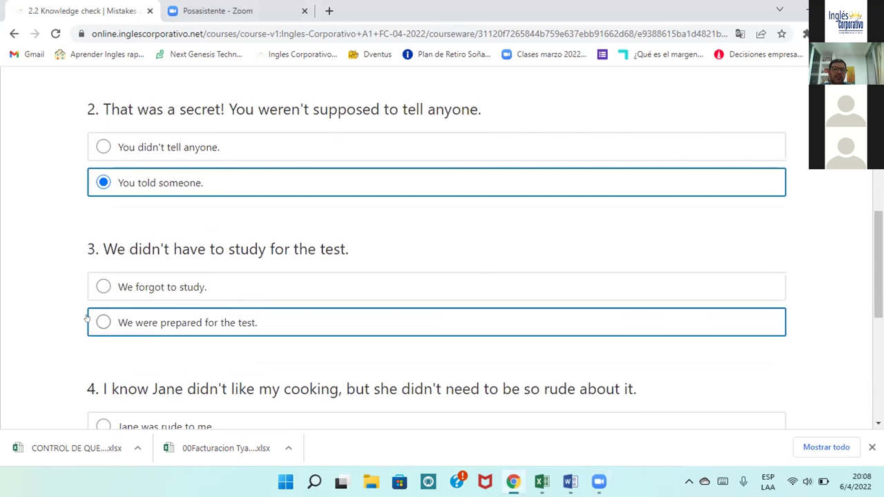
{"action": "left_click", "coordinate": [119, 326]}
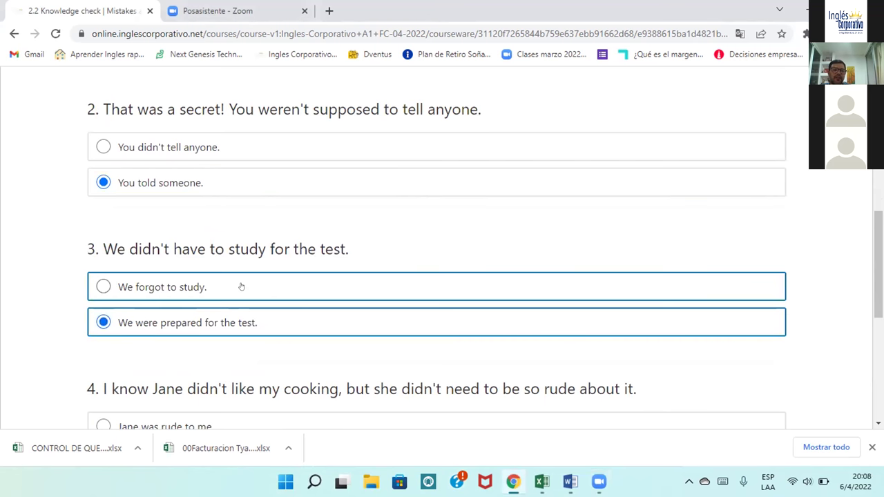
Answer question 4 with "Jane was rude to me." and submit the knowledge check.
{"action": "scroll", "coordinate": [241, 286], "scroll_direction": "down", "scroll_amount": 3}
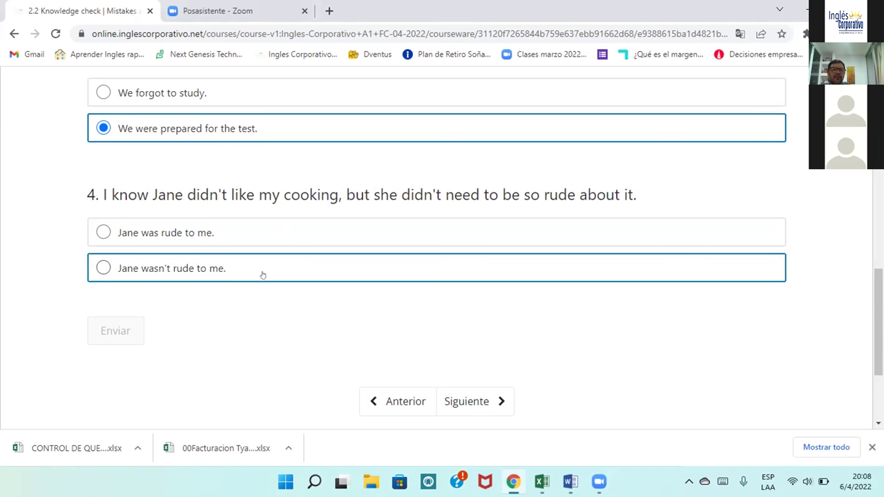
{"action": "left_click", "coordinate": [103, 233]}
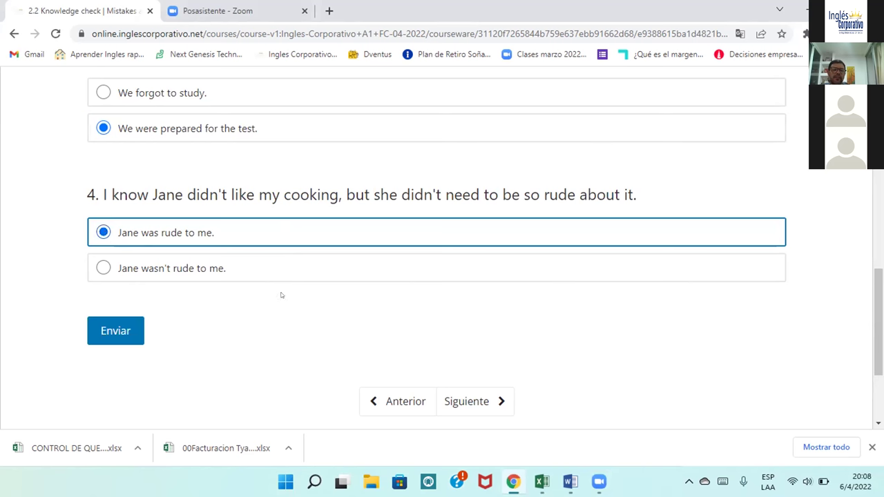
{"action": "left_click", "coordinate": [101, 330]}
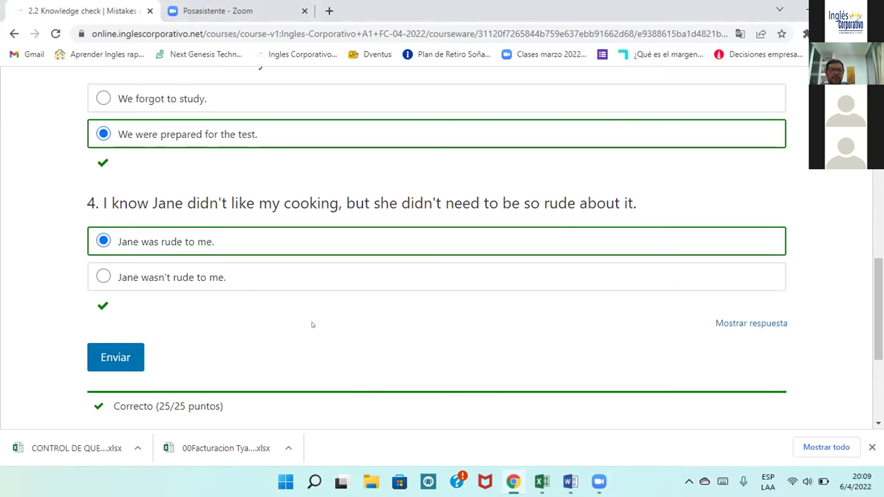
Return to the course outline and open the "Friends and family" homework in Section 1.
{"action": "scroll", "coordinate": [439, 323], "scroll_direction": "up", "scroll_amount": 4}
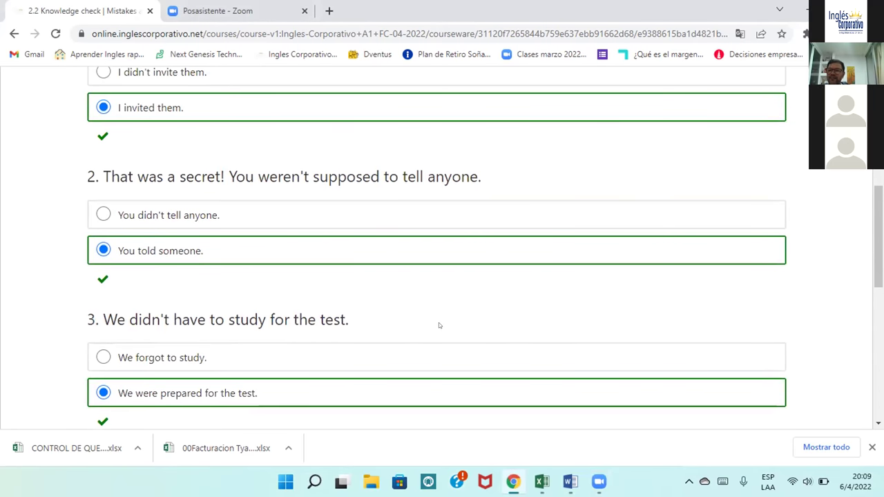
{"action": "scroll", "coordinate": [439, 322], "scroll_direction": "up", "scroll_amount": 4}
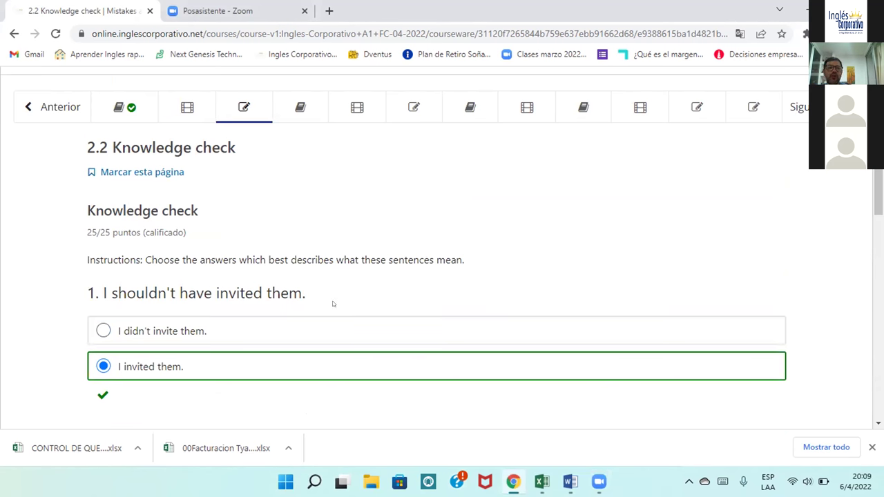
{"action": "scroll", "coordinate": [341, 221], "scroll_direction": "up", "scroll_amount": 2}
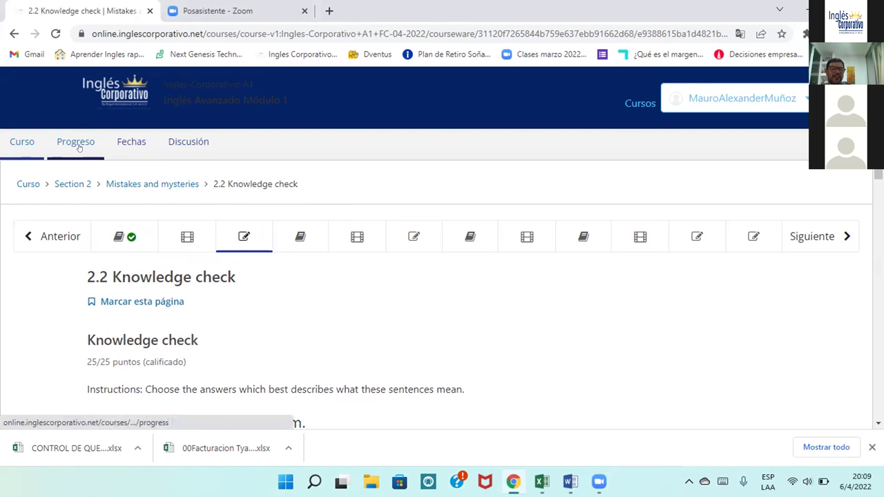
{"action": "left_click", "coordinate": [25, 189]}
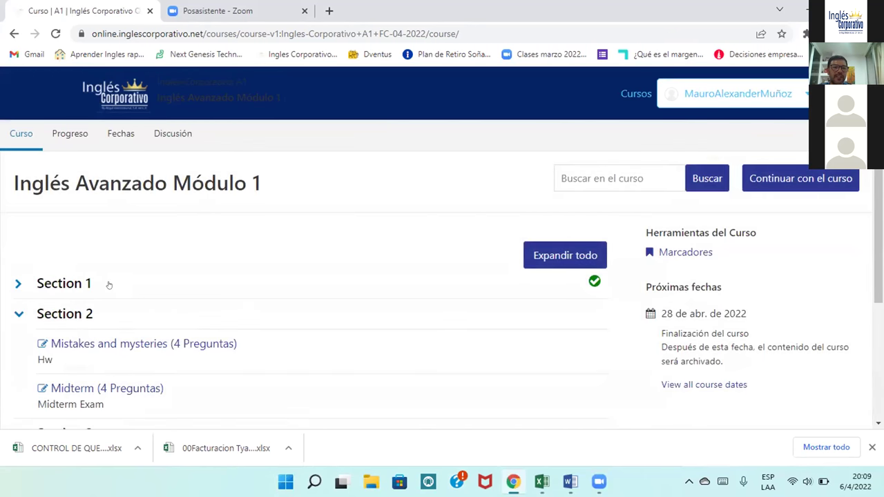
{"action": "left_click", "coordinate": [76, 286]}
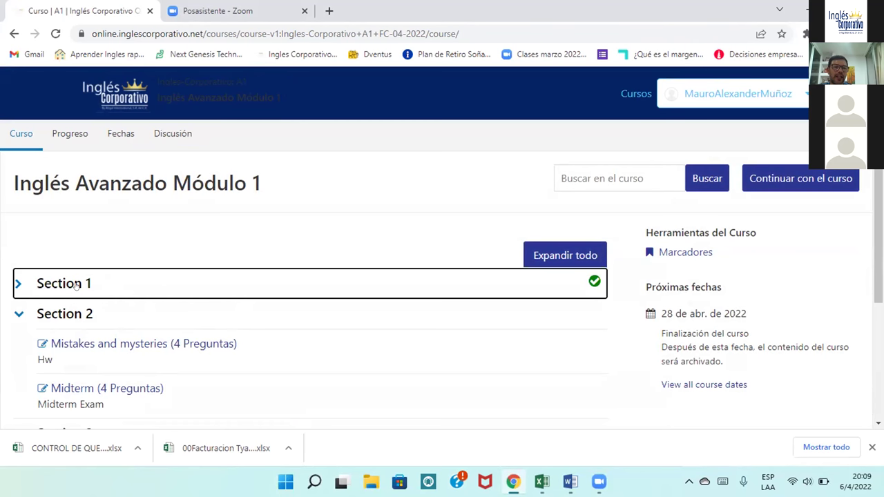
{"action": "left_click", "coordinate": [80, 315]}
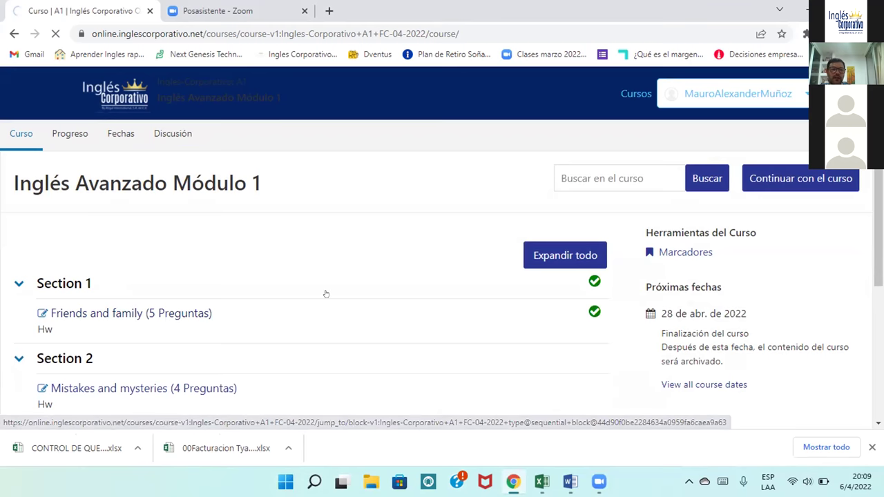
{"action": "scroll", "coordinate": [326, 294], "scroll_direction": "down", "scroll_amount": 1}
{"action": "scroll", "coordinate": [326, 294], "scroll_direction": "down", "scroll_amount": 1}
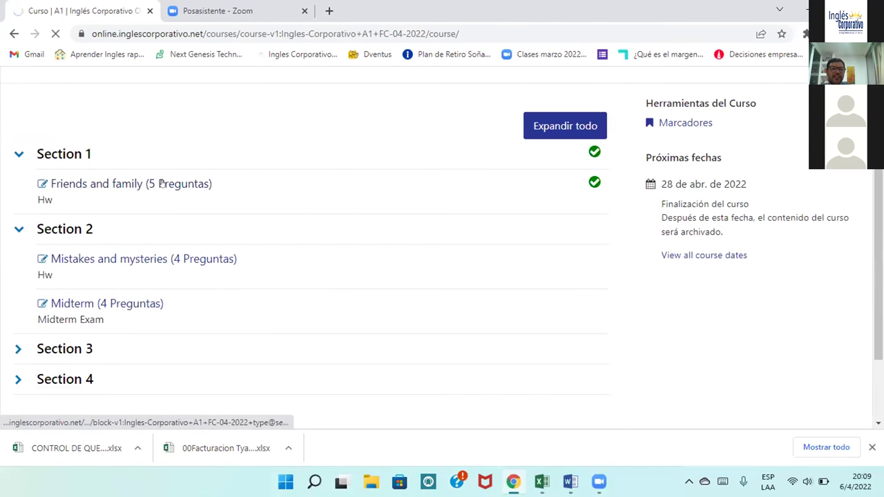
Look through the 1.12 Reading exercise and the 1.1 Verbs followed by gerunds unit.
{"action": "scroll", "coordinate": [395, 288], "scroll_direction": "down", "scroll_amount": 8}
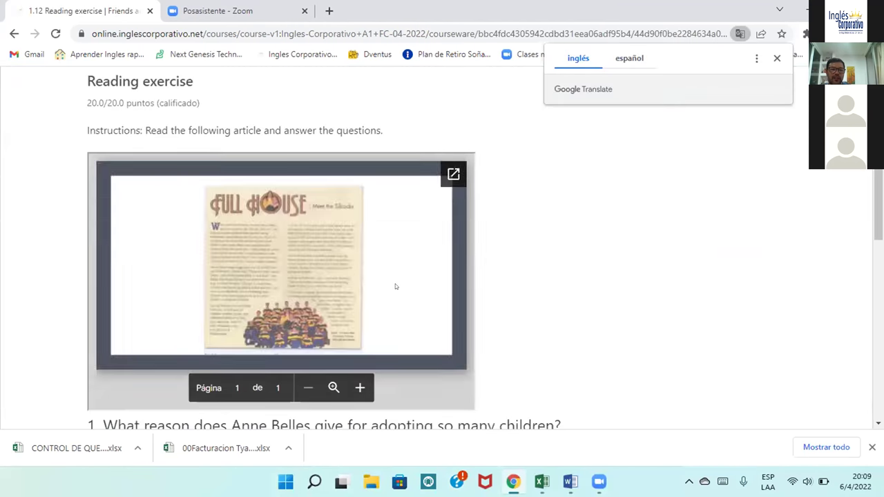
{"action": "scroll", "coordinate": [396, 286], "scroll_direction": "down", "scroll_amount": 7}
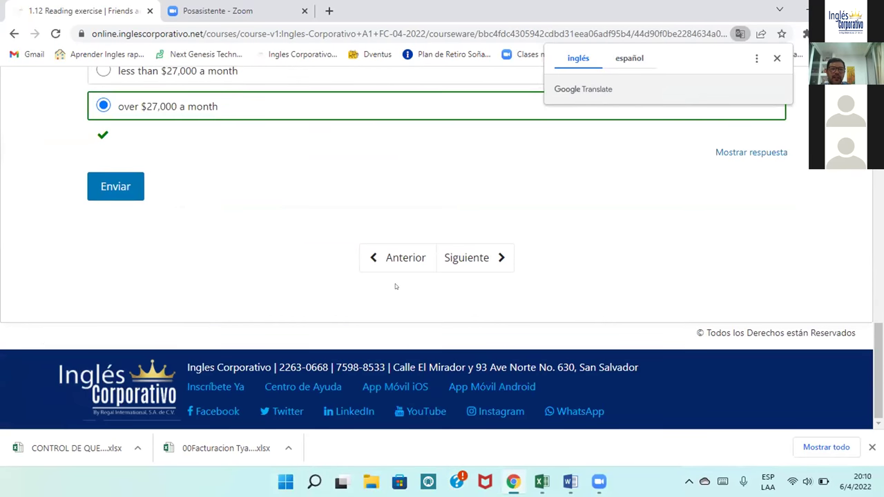
{"action": "scroll", "coordinate": [396, 286], "scroll_direction": "up", "scroll_amount": 15}
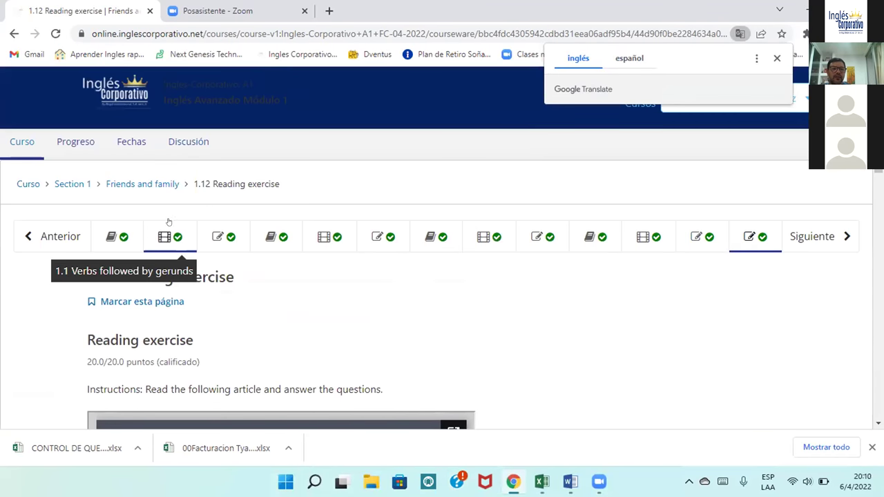
{"action": "left_click", "coordinate": [146, 240]}
{"action": "scroll", "coordinate": [332, 314], "scroll_direction": "down", "scroll_amount": 5}
{"action": "scroll", "coordinate": [332, 316], "scroll_direction": "down", "scroll_amount": 3}
{"action": "scroll", "coordinate": [327, 316], "scroll_direction": "up", "scroll_amount": 8}
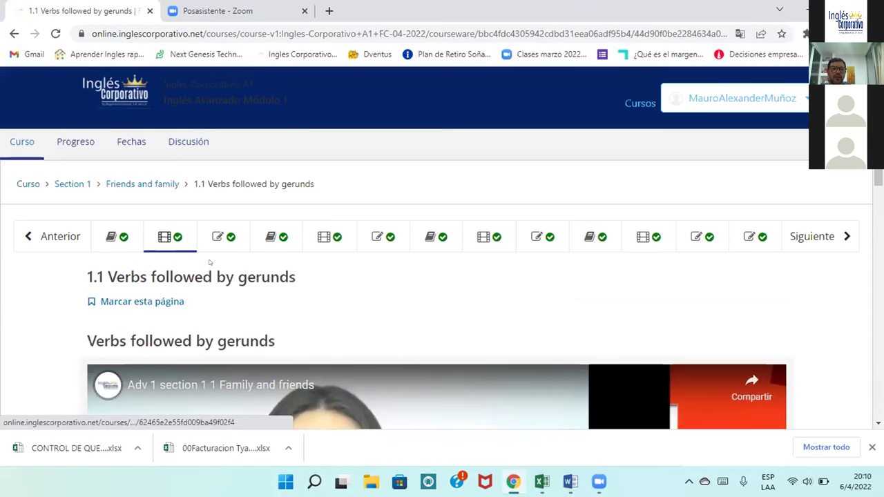
Open the 1.2 Knowledge check and compare its instructions and example with the answers already entered.
{"action": "left_click", "coordinate": [208, 239]}
{"action": "scroll", "coordinate": [359, 318], "scroll_direction": "down", "scroll_amount": 9}
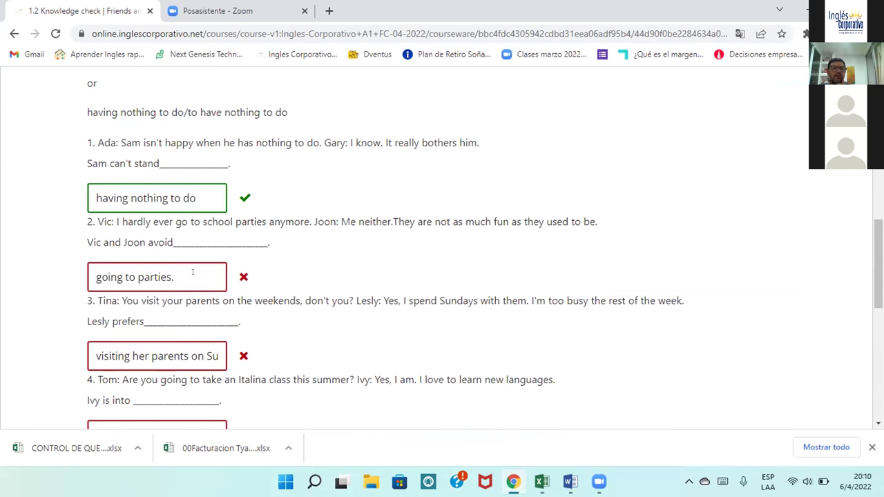
{"action": "scroll", "coordinate": [193, 272], "scroll_direction": "up", "scroll_amount": 6}
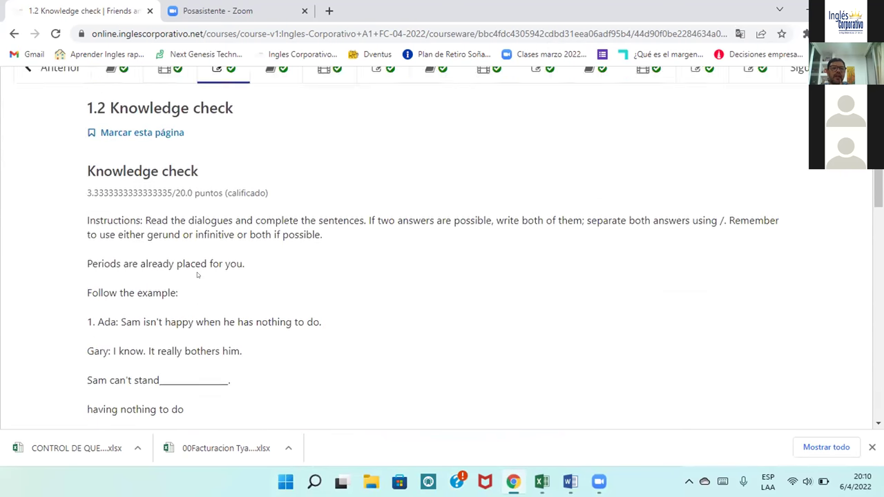
{"action": "scroll", "coordinate": [197, 275], "scroll_direction": "up", "scroll_amount": 2}
{"action": "scroll", "coordinate": [198, 275], "scroll_direction": "down", "scroll_amount": 7}
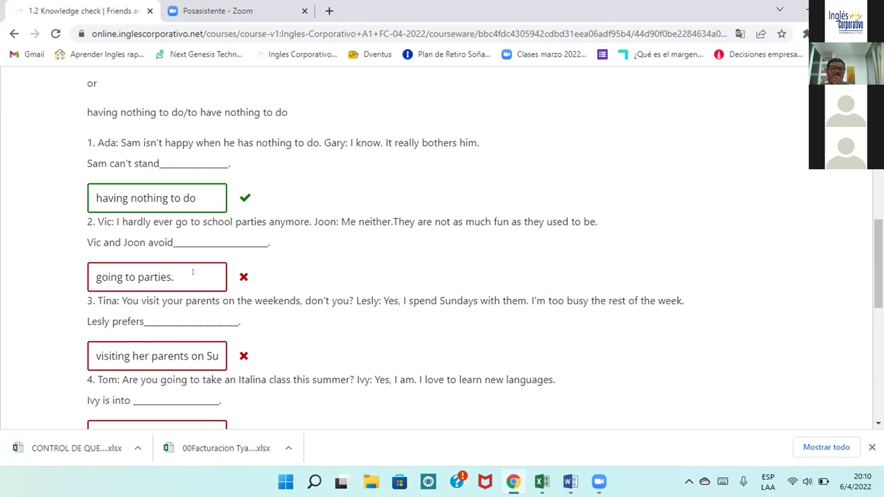
{"action": "scroll", "coordinate": [194, 273], "scroll_direction": "up", "scroll_amount": 6}
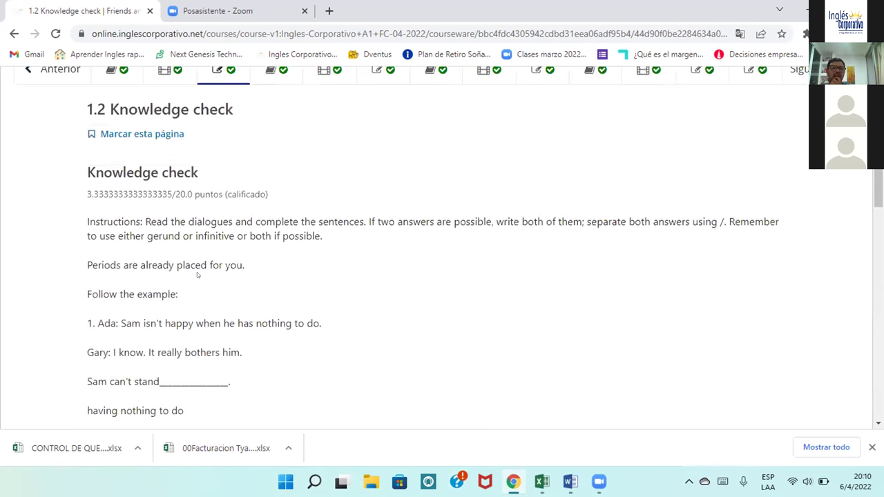
{"action": "scroll", "coordinate": [196, 275], "scroll_direction": "up", "scroll_amount": 1}
{"action": "scroll", "coordinate": [192, 272], "scroll_direction": "down", "scroll_amount": 7}
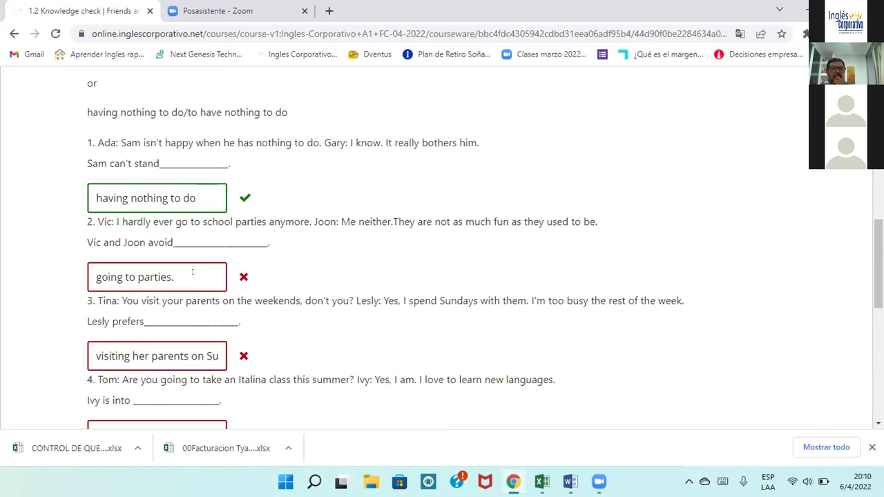
{"action": "scroll", "coordinate": [193, 273], "scroll_direction": "down", "scroll_amount": 1}
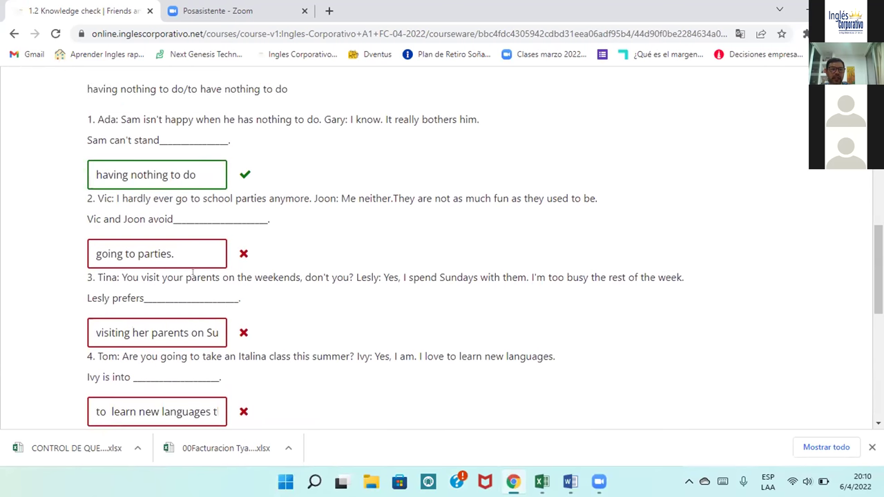
{"action": "scroll", "coordinate": [197, 274], "scroll_direction": "up", "scroll_amount": 1}
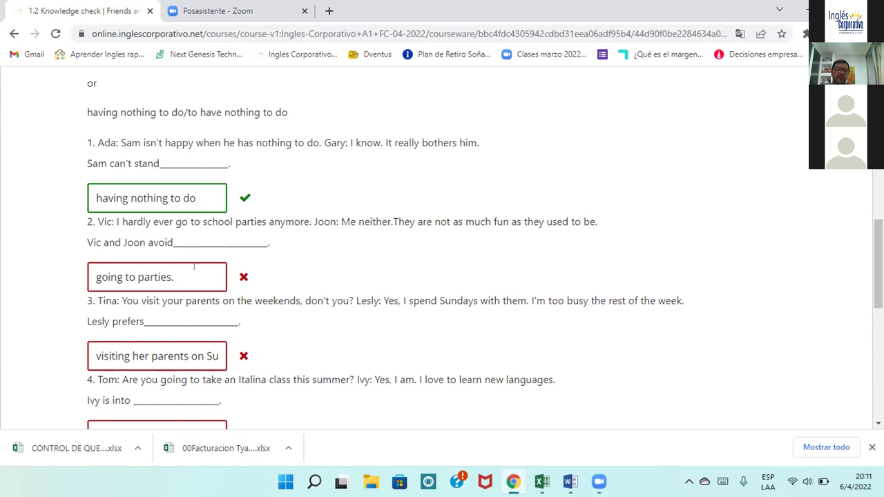
Change the answer to question 2 to "going to school parties." and resubmit the 1.2 Knowledge check.
{"action": "left_click", "coordinate": [138, 277]}
{"action": "type", "text": "sc"}
{"action": "type", "text": "ho"}
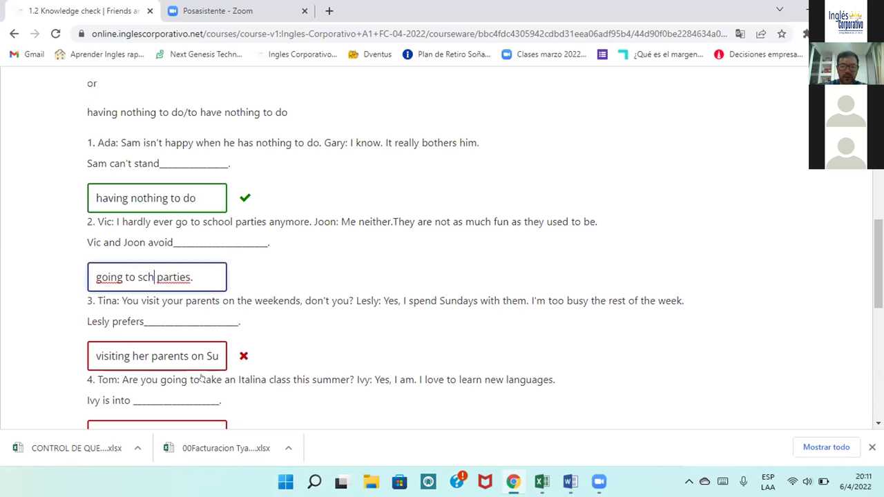
{"action": "type", "text": "l"}
{"action": "key", "text": "BackSpace"}
{"action": "type", "text": "ol"}
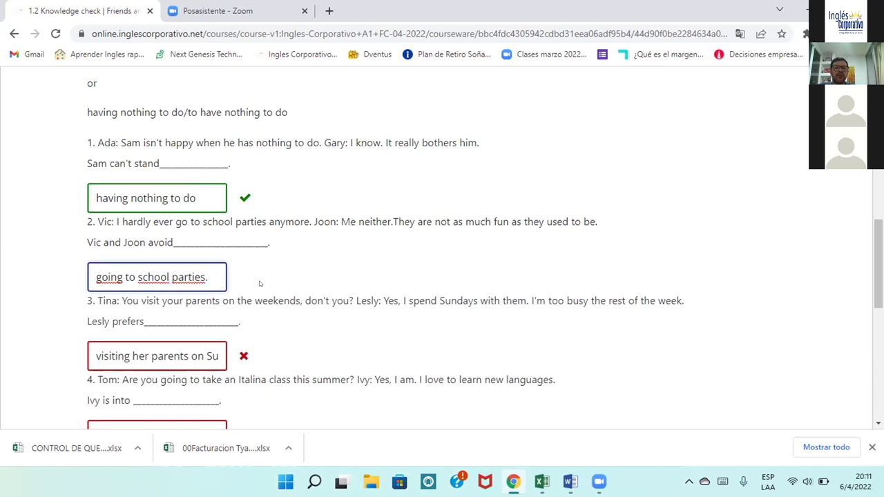
{"action": "scroll", "coordinate": [259, 283], "scroll_direction": "down", "scroll_amount": 5}
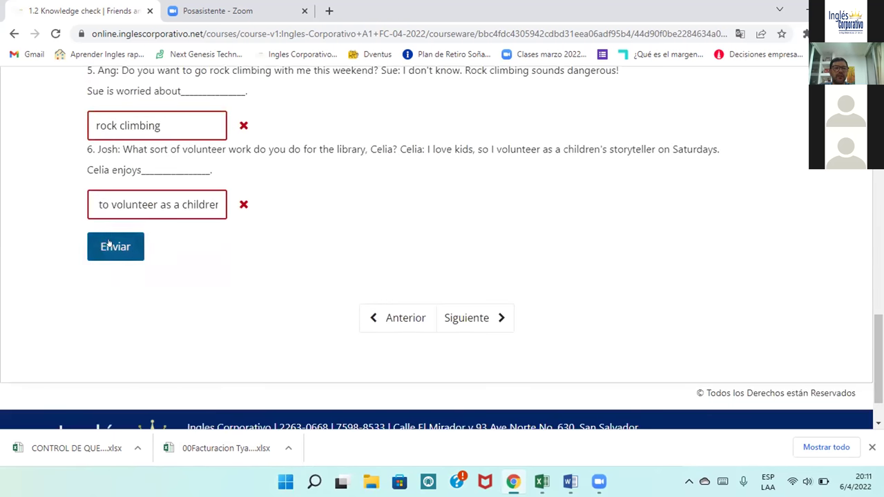
{"action": "left_click", "coordinate": [109, 243]}
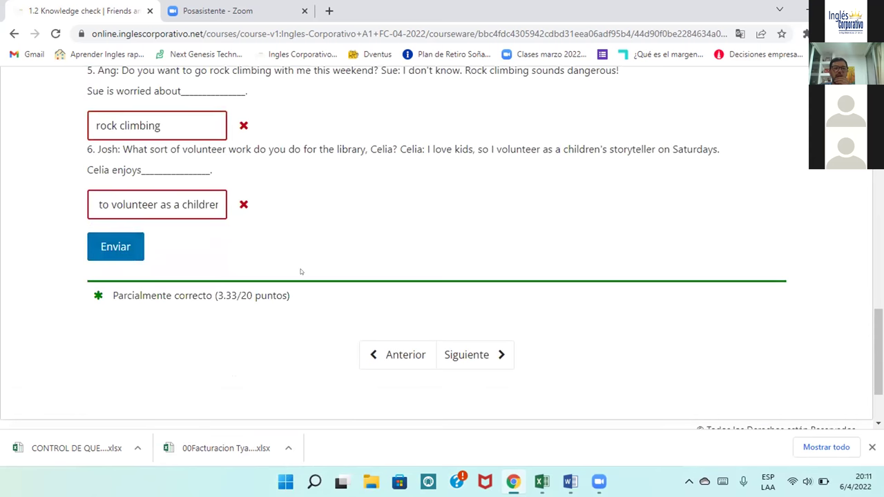
Remove the final period from the question 2 answer so it reads "going to school parties" and resubmit the 1.2 Knowledge check.
{"action": "scroll", "coordinate": [300, 272], "scroll_direction": "up", "scroll_amount": 6}
{"action": "scroll", "coordinate": [300, 271], "scroll_direction": "down", "scroll_amount": 1}
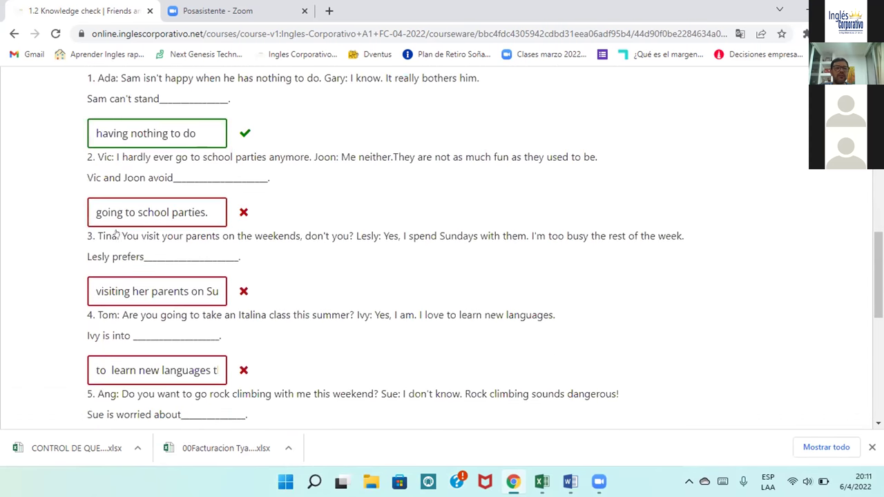
{"action": "left_click", "coordinate": [91, 211]}
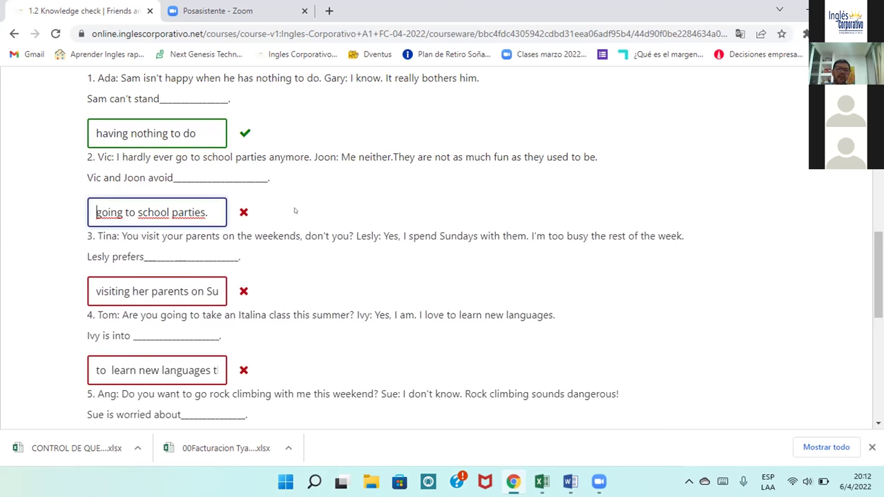
{"action": "scroll", "coordinate": [295, 210], "scroll_direction": "up", "scroll_amount": 2}
{"action": "scroll", "coordinate": [294, 209], "scroll_direction": "down", "scroll_amount": 2}
{"action": "key", "text": "Right"}
{"action": "key", "text": "Right"}
{"action": "key", "text": "Right"}
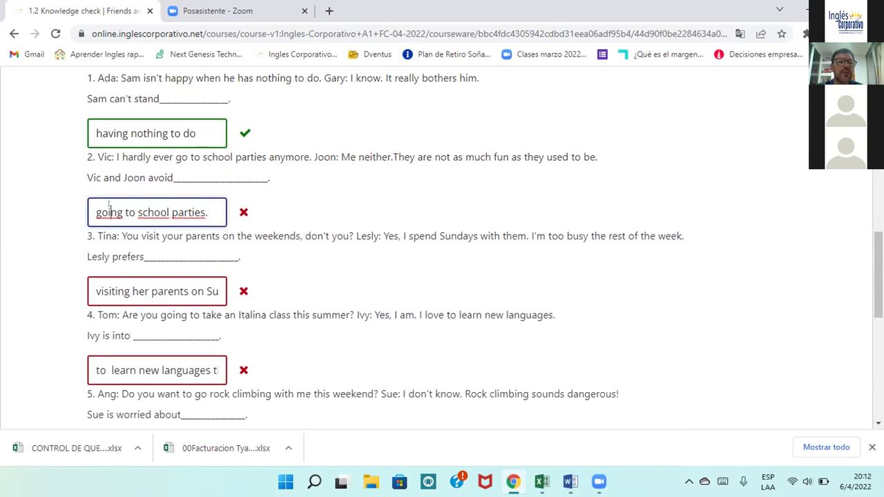
{"action": "left_click_drag", "start_coordinate": [88, 202], "coordinate": [210, 212]}
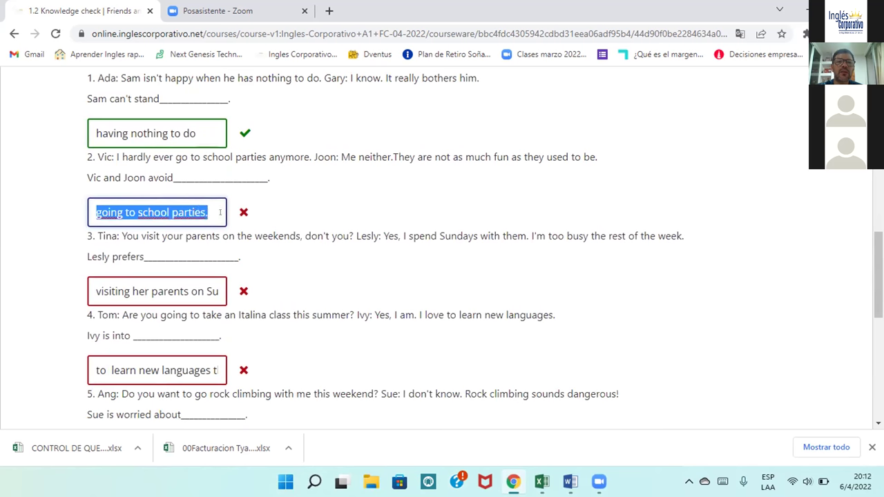
{"action": "left_click", "coordinate": [205, 213]}
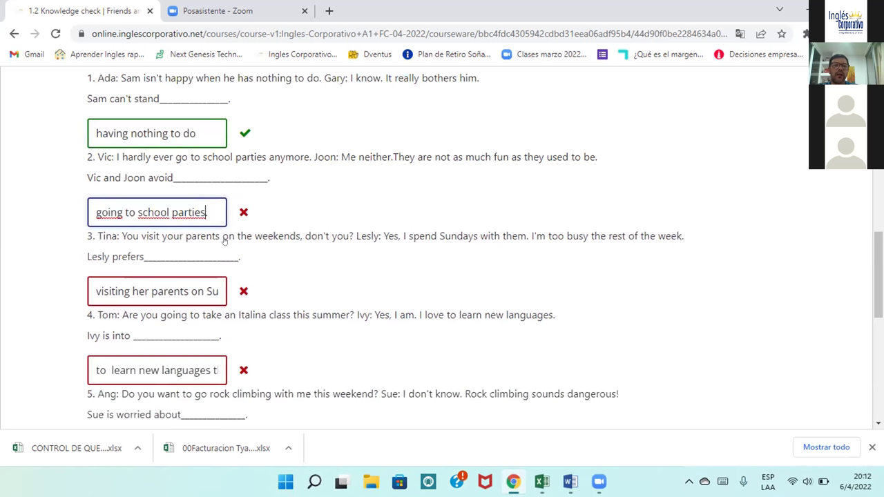
{"action": "key", "text": "BackSpace"}
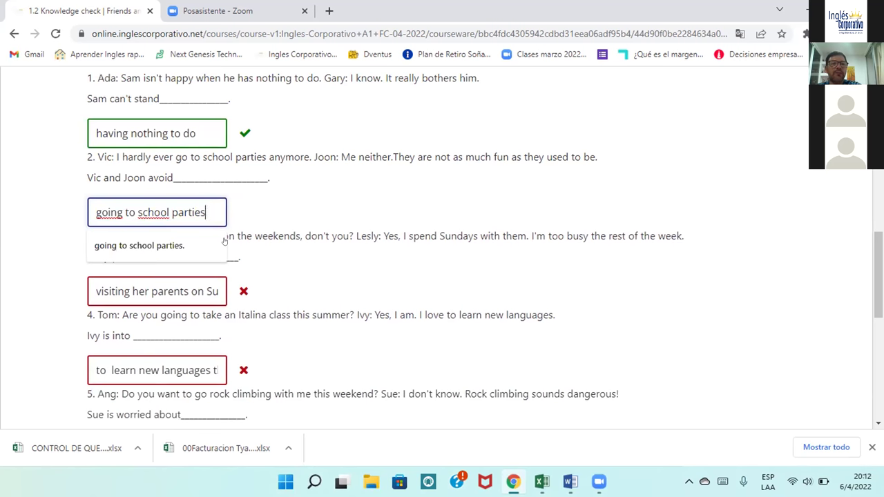
{"action": "scroll", "coordinate": [268, 217], "scroll_direction": "down", "scroll_amount": 10}
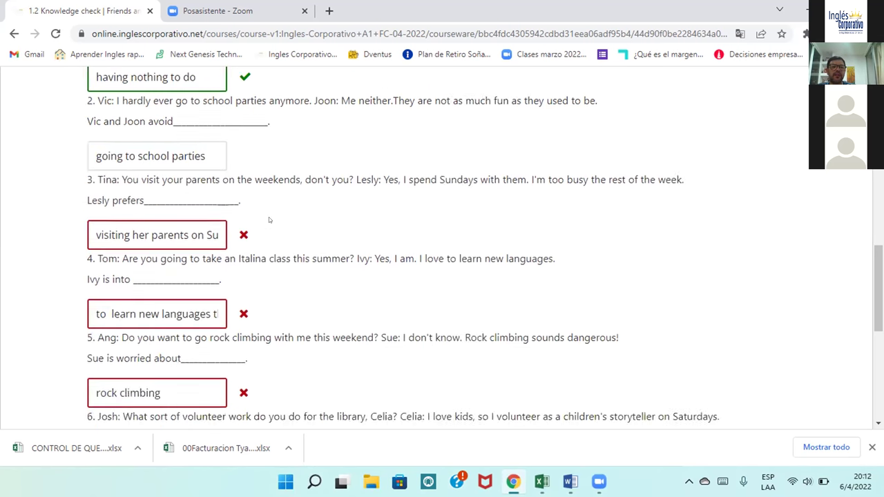
{"action": "left_click", "coordinate": [117, 159]}
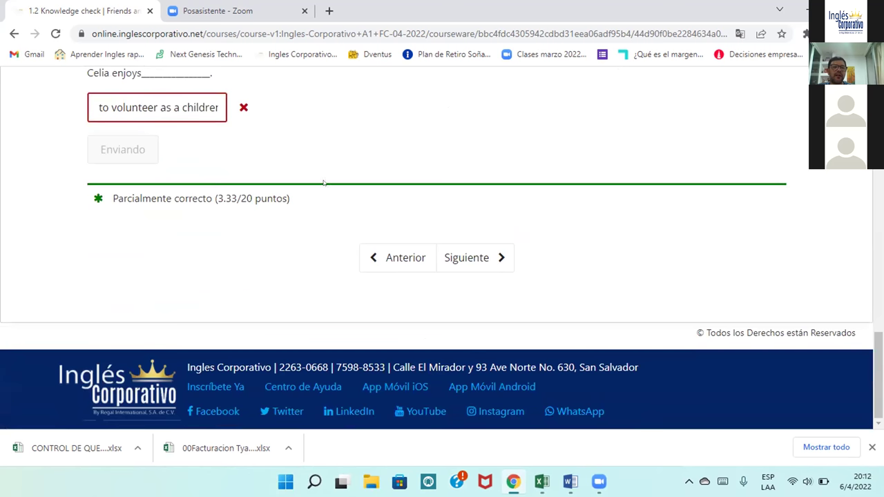
Review the full answer to question 6 and delete the word "to" before "volunteer".
{"action": "scroll", "coordinate": [352, 170], "scroll_direction": "up", "scroll_amount": 15}
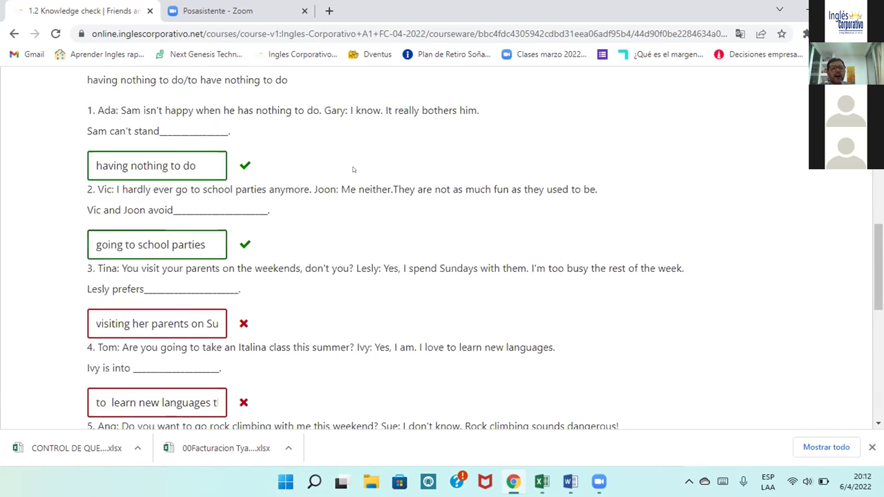
{"action": "scroll", "coordinate": [353, 169], "scroll_direction": "down", "scroll_amount": 1}
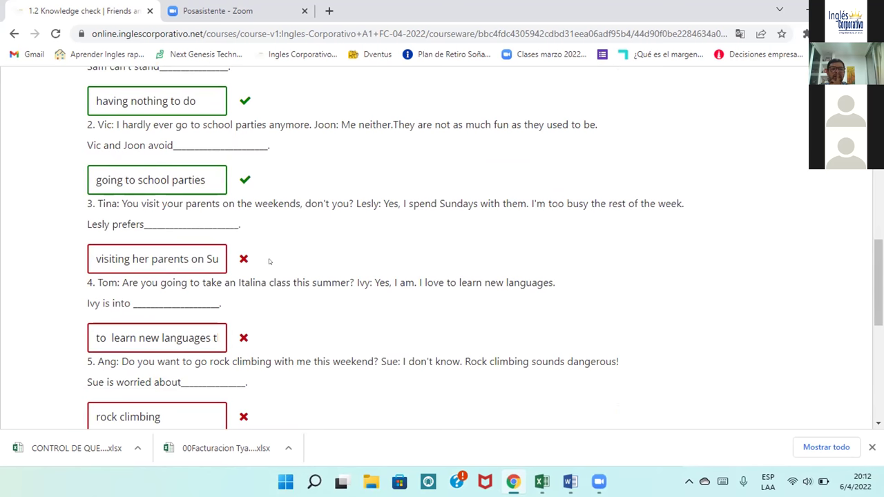
{"action": "scroll", "coordinate": [366, 234], "scroll_direction": "down", "scroll_amount": 2}
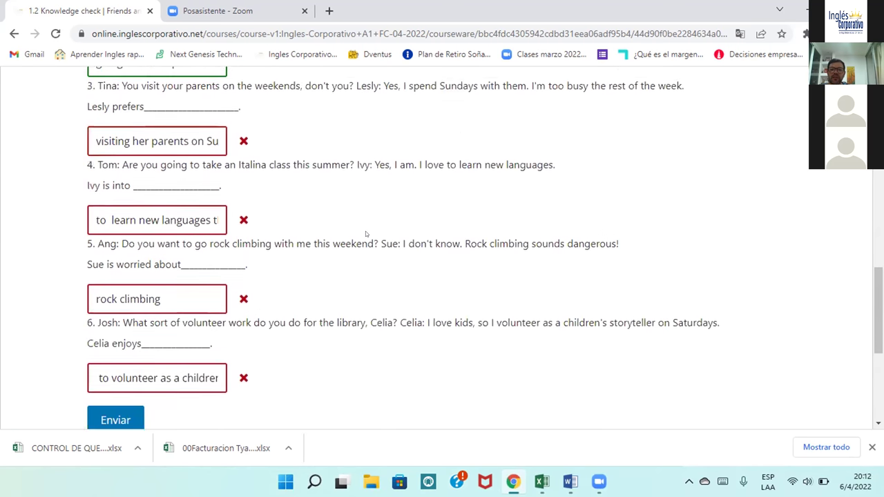
{"action": "scroll", "coordinate": [366, 234], "scroll_direction": "down", "scroll_amount": 1}
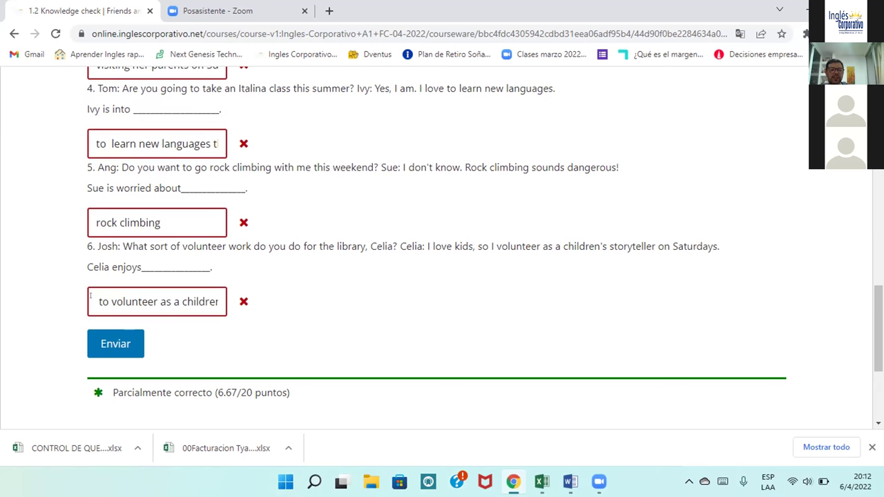
{"action": "left_click", "coordinate": [90, 295]}
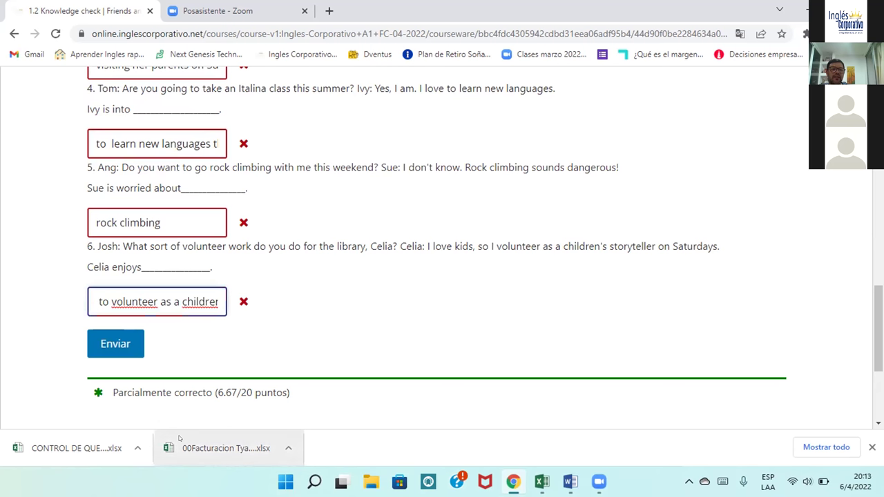
{"action": "key", "text": "Right"}
{"action": "key", "text": "Right"}
{"action": "key", "text": "Right"}
{"action": "key", "text": "Right"}
{"action": "key", "text": "Right"}
{"action": "key", "text": "Right"}
{"action": "key", "text": "Right"}
{"action": "key", "text": "Right"}
{"action": "key", "text": "Right"}
{"action": "key", "text": "Right"}
{"action": "key", "text": "Right"}
{"action": "key", "text": "Right"}
{"action": "key", "text": "Right"}
{"action": "key", "text": "Right"}
{"action": "key", "text": "Right"}
{"action": "key", "text": "Right"}
{"action": "key", "text": "Right"}
{"action": "key", "text": "Right"}
{"action": "key", "text": "Right"}
{"action": "key", "text": "Right"}
{"action": "key", "text": "Right"}
{"action": "key", "text": "Right"}
{"action": "key", "text": "Right"}
{"action": "key", "text": "Right"}
{"action": "key", "text": "Right"}
{"action": "key", "text": "Right"}
{"action": "key", "text": "Right"}
{"action": "key", "text": "Right"}
{"action": "key", "text": "Right"}
{"action": "key", "text": "Right"}
{"action": "key", "text": "Right"}
{"action": "key", "text": "Right"}
{"action": "key", "text": "Right"}
{"action": "key", "text": "Right"}
{"action": "key", "text": "Right"}
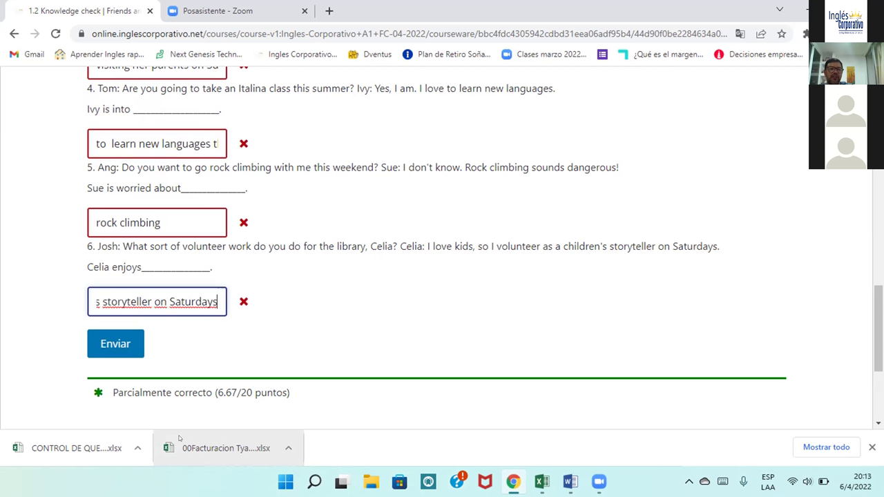
{"action": "key", "text": "Left"}
{"action": "key", "text": "Left"}
{"action": "key", "text": "Left"}
{"action": "key", "text": "Left"}
{"action": "key", "text": "Left"}
{"action": "key", "text": "Left"}
{"action": "key", "text": "Left"}
{"action": "key", "text": "Left"}
{"action": "key", "text": "Left"}
{"action": "key", "text": "Left"}
{"action": "key", "text": "Left"}
{"action": "key", "text": "Left"}
{"action": "key", "text": "Left"}
{"action": "key", "text": "Left"}
{"action": "key", "text": "Left"}
{"action": "key", "text": "Left"}
{"action": "key", "text": "Left"}
{"action": "key", "text": "Left"}
{"action": "key", "text": "Left"}
{"action": "key", "text": "Left"}
{"action": "key", "text": "Left"}
{"action": "key", "text": "Left"}
{"action": "key", "text": "Left"}
{"action": "key", "text": "Left"}
{"action": "key", "text": "Left"}
{"action": "key", "text": "Left"}
{"action": "key", "text": "Left"}
{"action": "key", "text": "Left"}
{"action": "key", "text": "Left"}
{"action": "key", "text": "Left"}
{"action": "key", "text": "Left"}
{"action": "key", "text": "Left"}
{"action": "key", "text": "Left"}
{"action": "key", "text": "Left"}
{"action": "key", "text": "Left"}
{"action": "key", "text": "Left"}
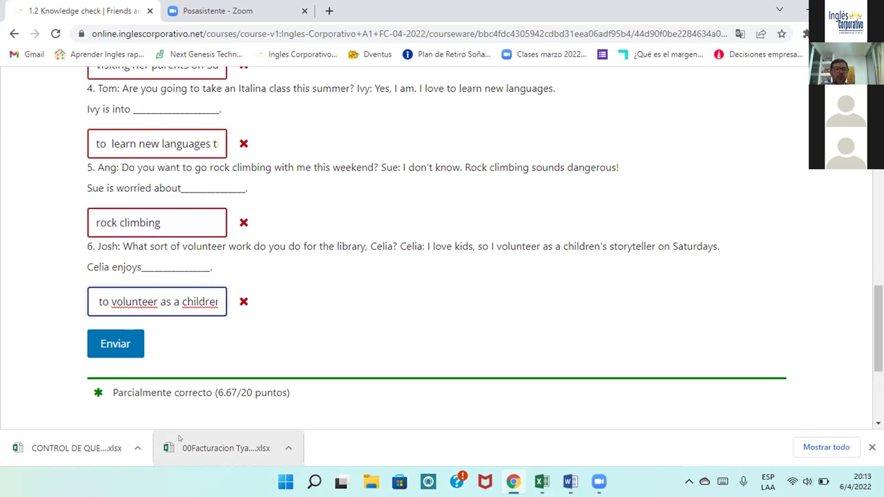
{"action": "key", "text": "BackSpace"}
{"action": "key", "text": "BackSpace"}
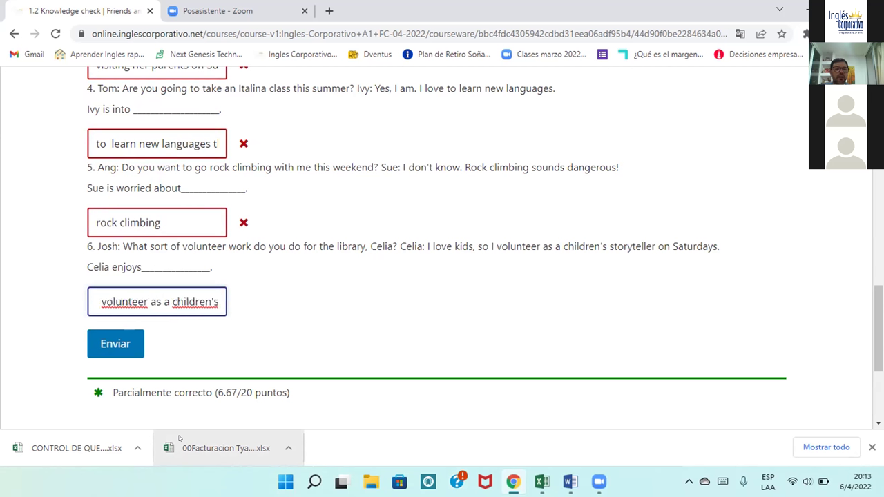
Change "volunteer" to "volunteering" in the answer to question 6.
{"action": "key", "text": "Right"}
{"action": "key", "text": "Right"}
{"action": "key", "text": "Right"}
{"action": "key", "text": "Right"}
{"action": "key", "text": "Right"}
{"action": "key", "text": "Right"}
{"action": "key", "text": "Right"}
{"action": "key", "text": "Right"}
{"action": "key", "text": "Right"}
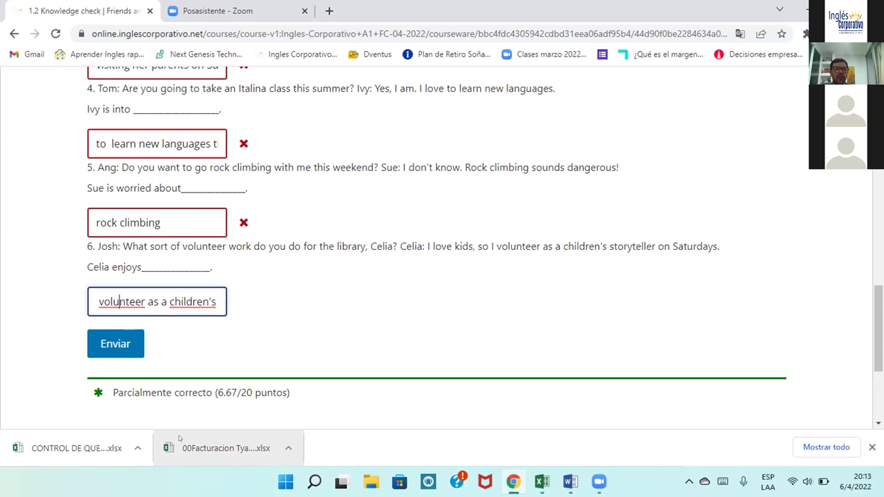
{"action": "type", "text": "ing"}
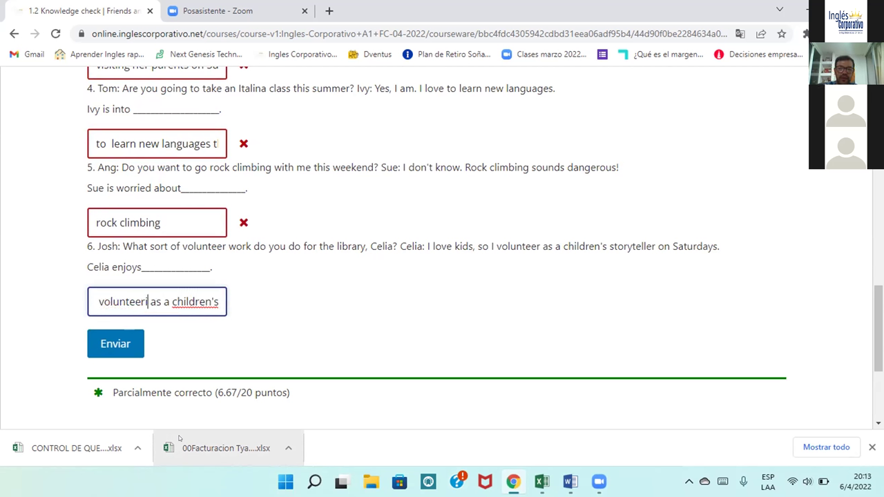
Delete "on Saturdays" from the end of the question 6 answer so it ends with "storyteller", and resubmit the check.
{"action": "key", "text": "Right"}
{"action": "key", "text": "Right"}
{"action": "key", "text": "Right"}
{"action": "key", "text": "Right"}
{"action": "key", "text": "Right"}
{"action": "key", "text": "Right"}
{"action": "key", "text": "Right"}
{"action": "key", "text": "Right"}
{"action": "key", "text": "Right"}
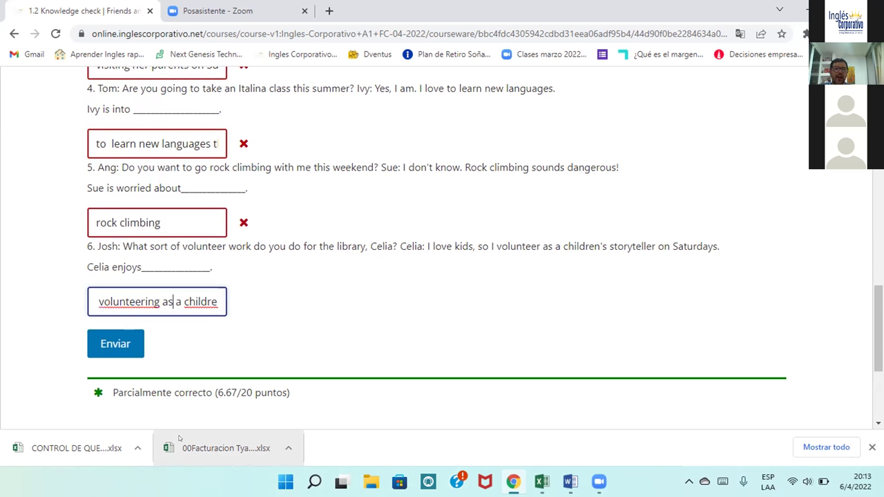
{"action": "key", "text": "Right"}
{"action": "key", "text": "Right"}
{"action": "key", "text": "Right"}
{"action": "key", "text": "Right"}
{"action": "key", "text": "Right"}
{"action": "key", "text": "Right"}
{"action": "key", "text": "Right"}
{"action": "key", "text": "Right"}
{"action": "key", "text": "Right"}
{"action": "key", "text": "Right"}
{"action": "key", "text": "Right"}
{"action": "key", "text": "Right"}
{"action": "key", "text": "Right"}
{"action": "key", "text": "Right"}
{"action": "key", "text": "Right"}
{"action": "key", "text": "Right"}
{"action": "key", "text": "Right"}
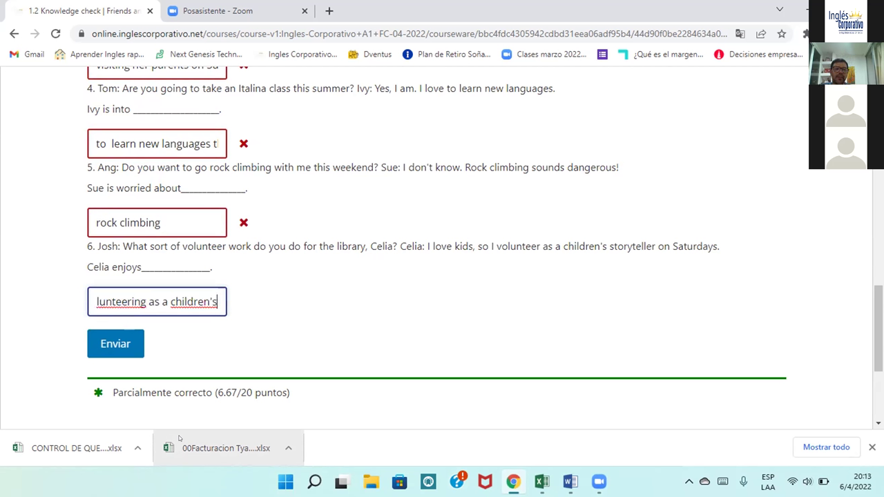
{"action": "key", "text": "Right"}
{"action": "key", "text": "Right"}
{"action": "key", "text": "Right"}
{"action": "key", "text": "Right"}
{"action": "key", "text": "Right"}
{"action": "key", "text": "Right"}
{"action": "key", "text": "Right"}
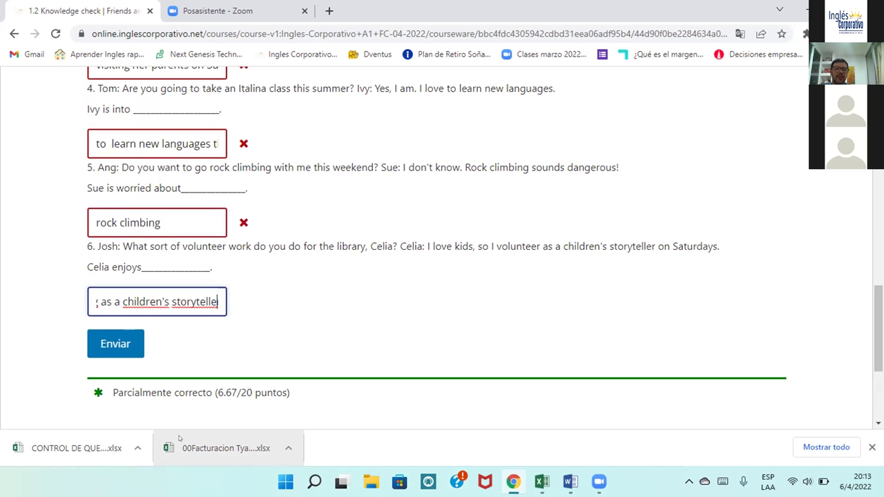
{"action": "key", "text": "Right"}
{"action": "key", "text": "Right"}
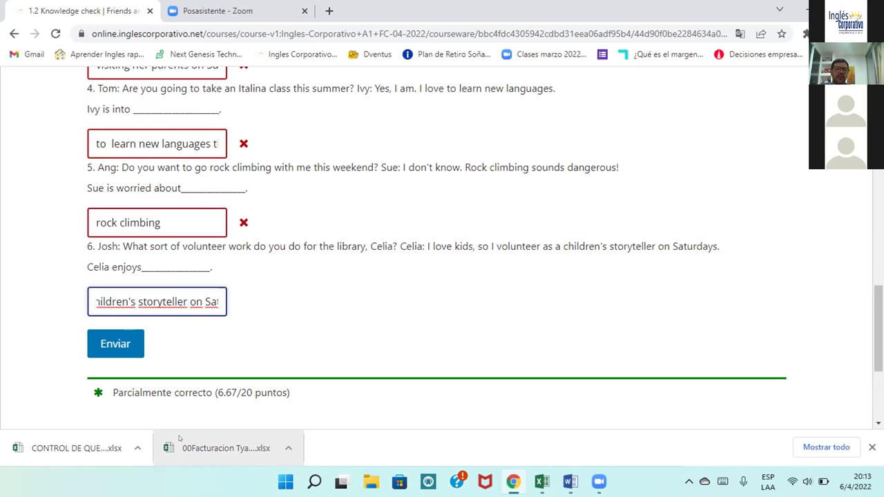
{"action": "key", "text": "Right"}
{"action": "key", "text": "Right"}
{"action": "key", "text": "Right"}
{"action": "key", "text": "Right"}
{"action": "key", "text": "Right"}
{"action": "key", "text": "Right"}
{"action": "key", "text": "Right"}
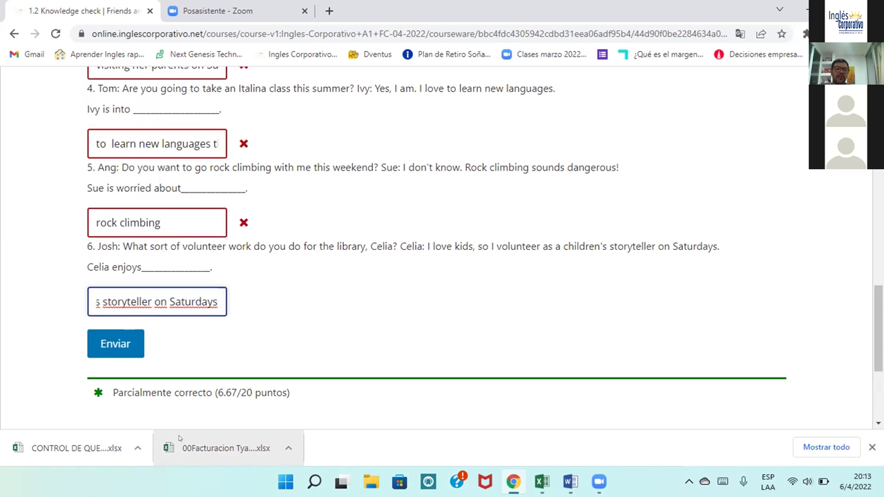
{"action": "key", "text": "BackSpace"}
{"action": "key", "text": "BackSpace"}
{"action": "key", "text": "BackSpace"}
{"action": "key", "text": "BackSpace"}
{"action": "key", "text": "BackSpace"}
{"action": "key", "text": "BackSpace"}
{"action": "key", "text": "BackSpace"}
{"action": "key", "text": "BackSpace"}
{"action": "key", "text": "BackSpace"}
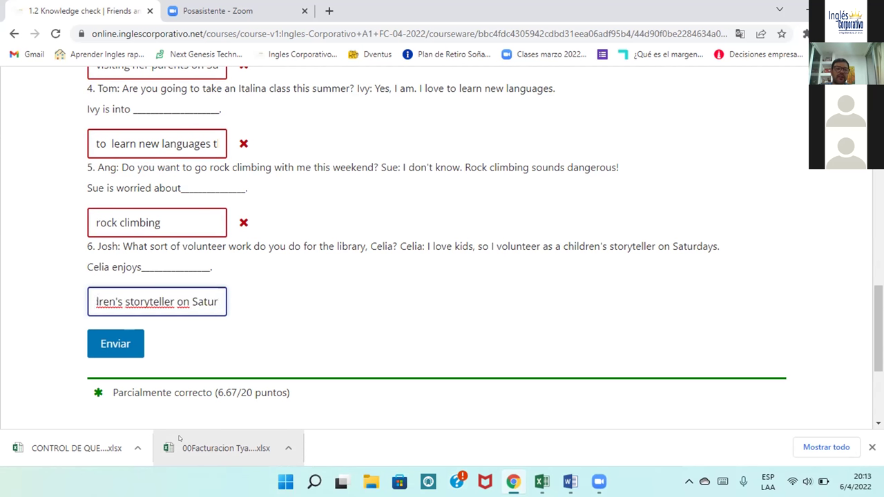
{"action": "key", "text": "BackSpace"}
{"action": "key", "text": "BackSpace"}
{"action": "key", "text": "BackSpace"}
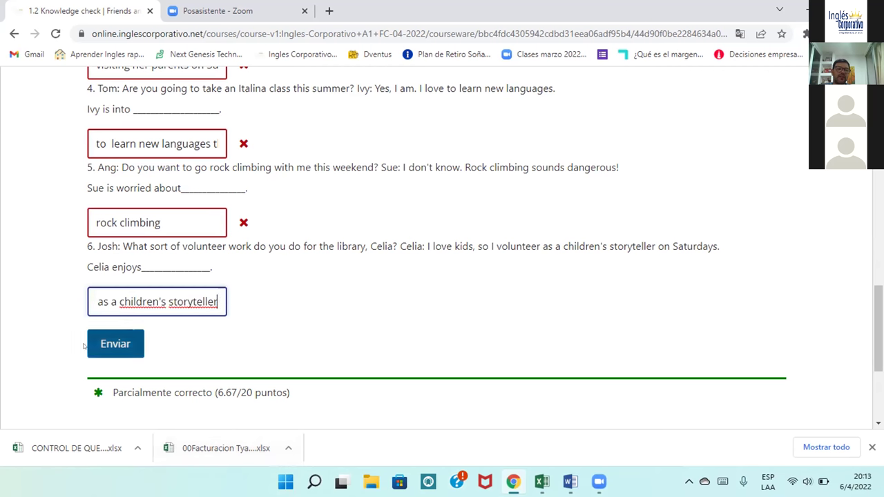
{"action": "left_click", "coordinate": [110, 349]}
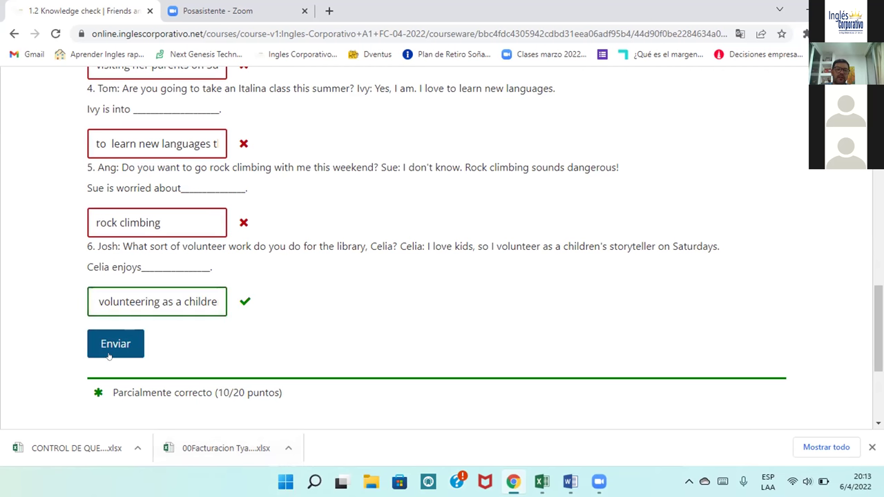
Change the answer to question 5 to "going rock climbing".
{"action": "scroll", "coordinate": [291, 284], "scroll_direction": "up", "scroll_amount": 2}
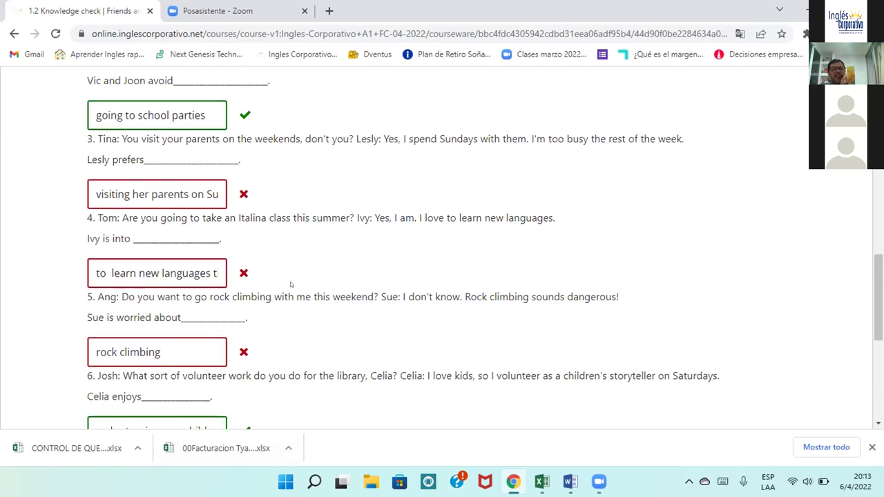
{"action": "scroll", "coordinate": [291, 284], "scroll_direction": "down", "scroll_amount": 1}
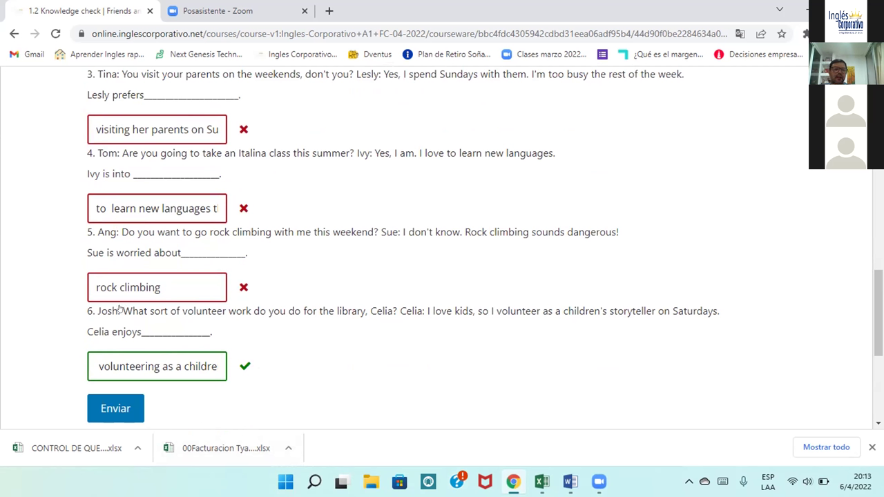
{"action": "left_click", "coordinate": [90, 287]}
{"action": "type", "text": "going"}
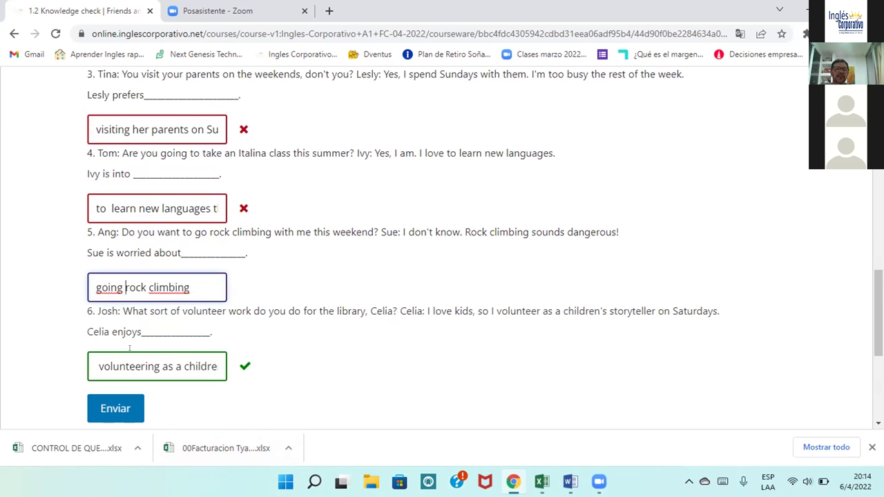
Resubmit the knowledge check with the corrected question 5 answer and review the score and remaining wrong answers.
{"action": "left_click", "coordinate": [117, 409]}
{"action": "scroll", "coordinate": [117, 408], "scroll_direction": "down", "scroll_amount": 3}
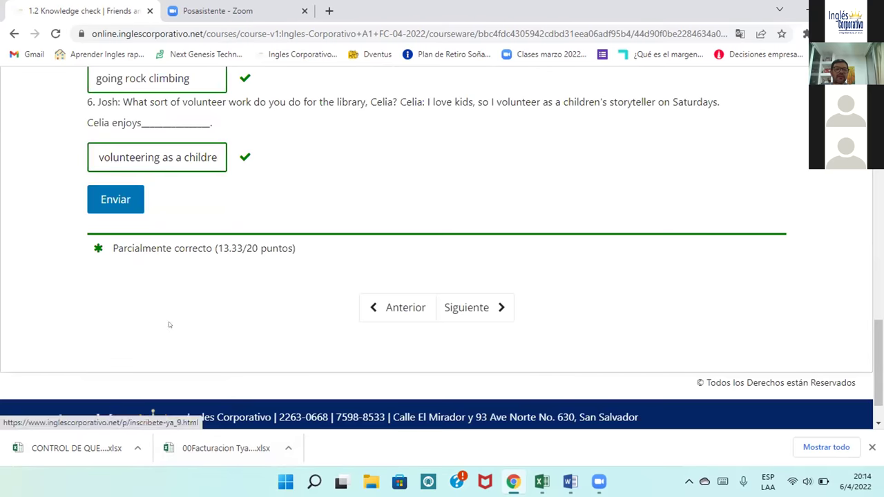
{"action": "scroll", "coordinate": [169, 322], "scroll_direction": "up", "scroll_amount": 3}
{"action": "scroll", "coordinate": [170, 303], "scroll_direction": "up", "scroll_amount": 2}
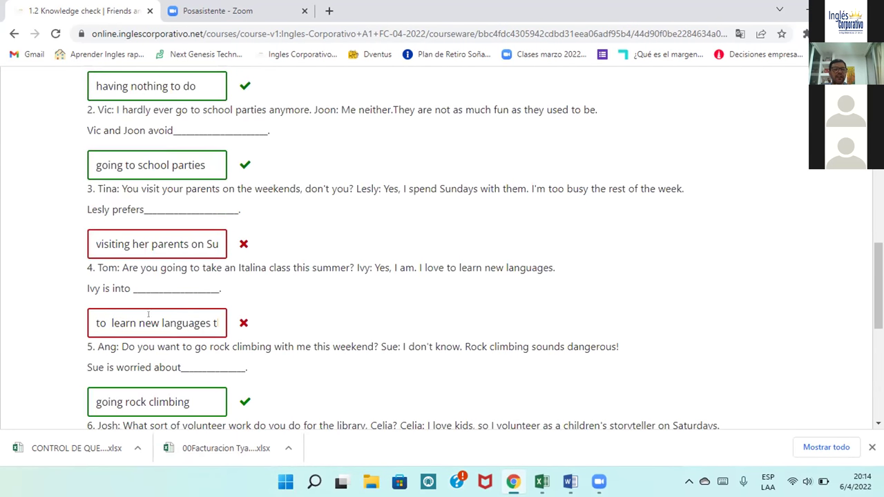
Change "to learn" to "learning" at the start of the question 4 answer.
{"action": "left_click", "coordinate": [89, 316]}
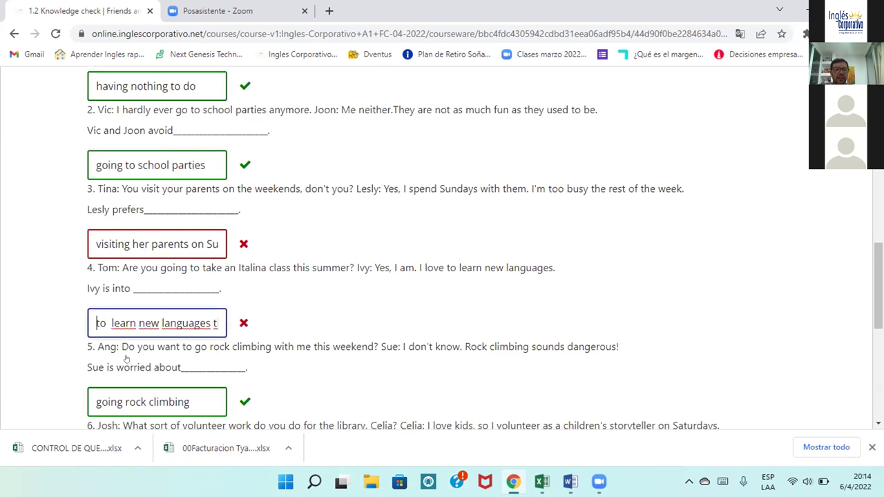
{"action": "key", "text": "Delete"}
{"action": "key", "text": "Delete"}
{"action": "key", "text": "Delete"}
{"action": "key", "text": "Delete"}
{"action": "key", "text": "Right"}
{"action": "key", "text": "Right"}
{"action": "key", "text": "Right"}
{"action": "key", "text": "Right"}
{"action": "key", "text": "Right"}
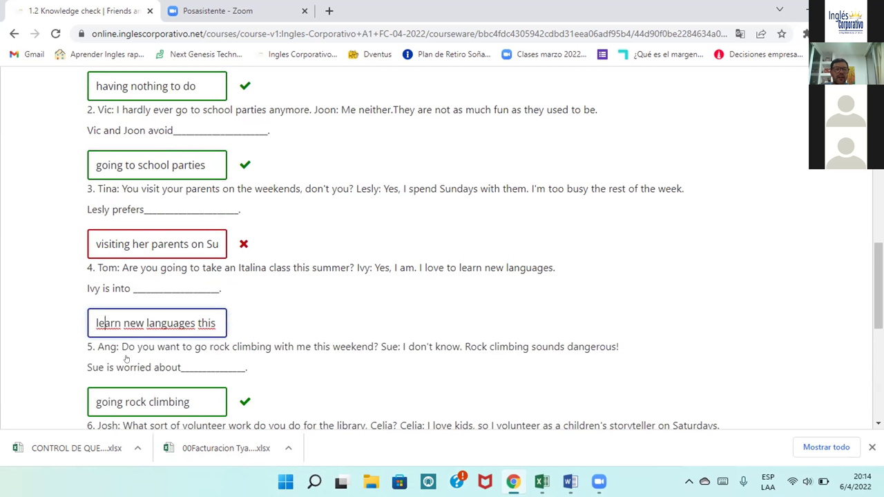
{"action": "type", "text": "ing"}
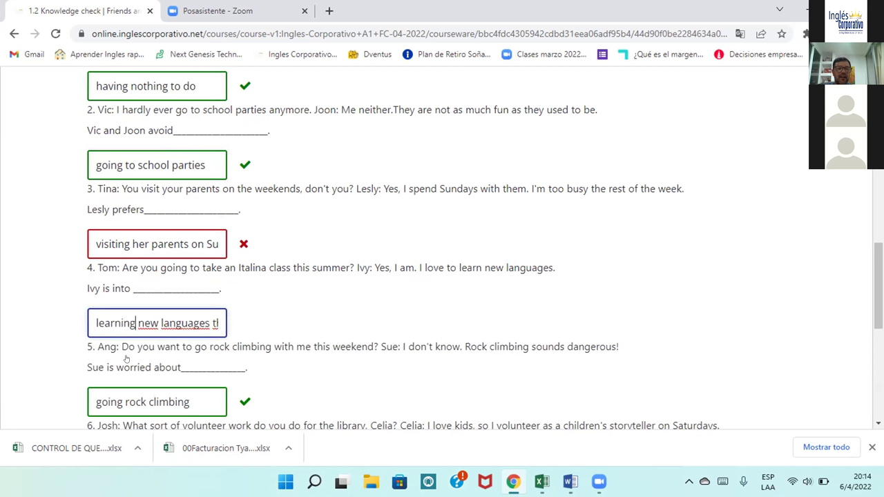
Read through the full answer to question 4 from beginning to end to look for remaining wording errors.
{"action": "key", "text": "Right"}
{"action": "key", "text": "Right"}
{"action": "key", "text": "Right"}
{"action": "key", "text": "Right"}
{"action": "key", "text": "Right"}
{"action": "key", "text": "Right"}
{"action": "key", "text": "Right"}
{"action": "key", "text": "Right"}
{"action": "key", "text": "Right"}
{"action": "key", "text": "Right"}
{"action": "key", "text": "Right"}
{"action": "key", "text": "Right"}
{"action": "key", "text": "Right"}
{"action": "key", "text": "Right"}
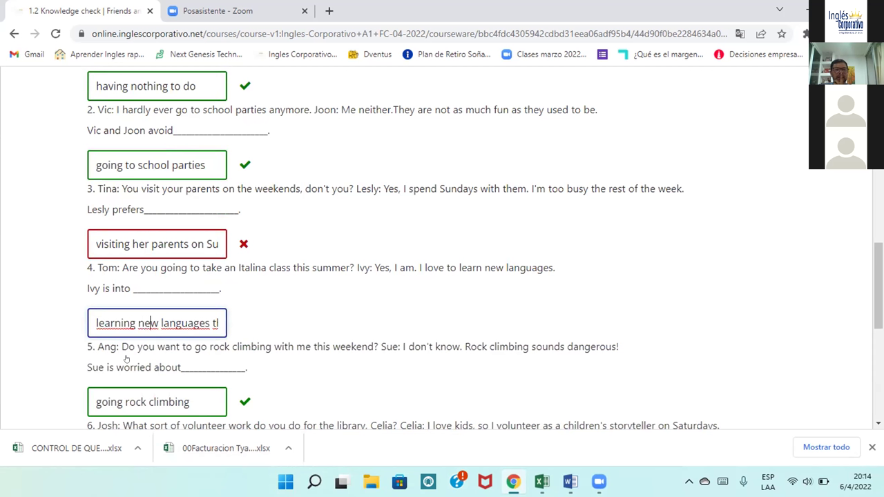
{"action": "key", "text": "Right"}
{"action": "key", "text": "Right"}
{"action": "key", "text": "Right"}
{"action": "key", "text": "Right"}
{"action": "key", "text": "Right"}
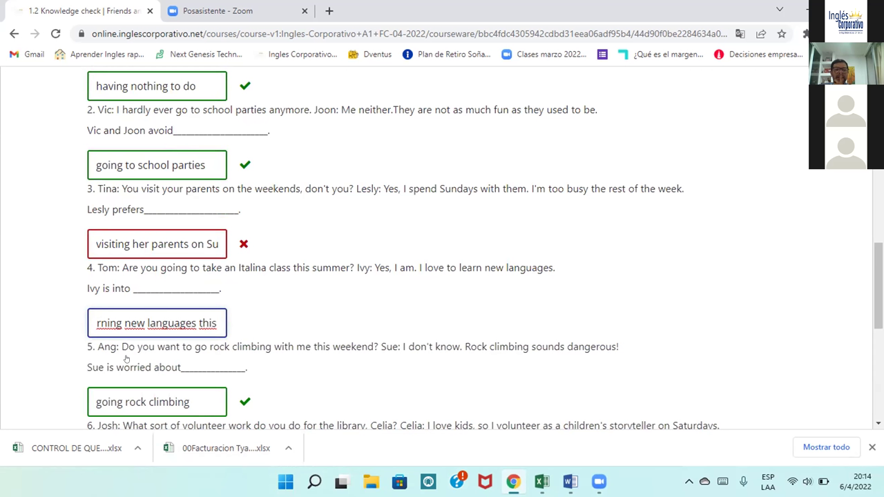
{"action": "key", "text": "Left"}
{"action": "key", "text": "Left"}
{"action": "key", "text": "Left"}
{"action": "key", "text": "Left"}
{"action": "key", "text": "Left"}
{"action": "key", "text": "Left"}
{"action": "key", "text": "Left"}
{"action": "key", "text": "Left"}
{"action": "key", "text": "Left"}
{"action": "key", "text": "Left"}
{"action": "key", "text": "Left"}
{"action": "key", "text": "Left"}
{"action": "key", "text": "Left"}
{"action": "key", "text": "Left"}
{"action": "key", "text": "Left"}
{"action": "key", "text": "Left"}
{"action": "key", "text": "Left"}
{"action": "key", "text": "Left"}
{"action": "key", "text": "Left"}
{"action": "key", "text": "Left"}
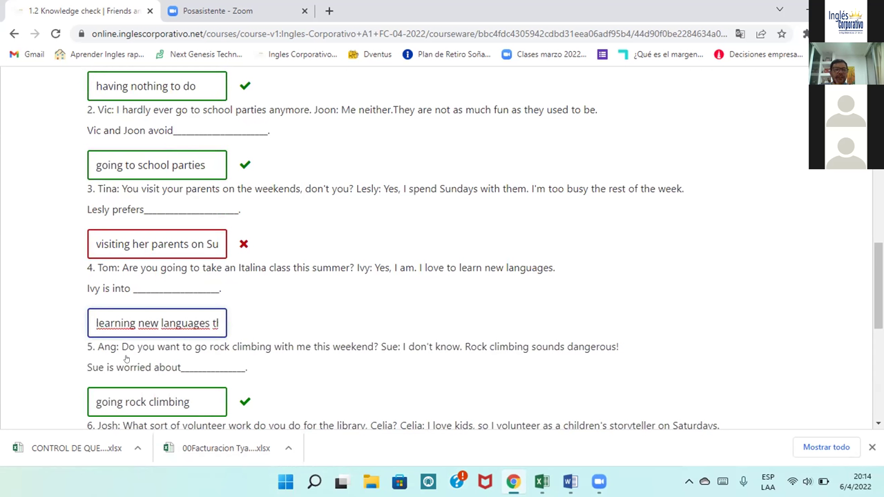
{"action": "key", "text": "ctrl+Right"}
{"action": "key", "text": "ctrl+Right"}
{"action": "key", "text": "Right"}
{"action": "key", "text": "Right"}
{"action": "key", "text": "Right"}
{"action": "key", "text": "Right"}
{"action": "key", "text": "Right"}
{"action": "key", "text": "Right"}
{"action": "key", "text": "Right"}
{"action": "key", "text": "Right"}
{"action": "key", "text": "Right"}
{"action": "key", "text": "Right"}
{"action": "key", "text": "Right"}
{"action": "key", "text": "Right"}
{"action": "key", "text": "Right"}
{"action": "key", "text": "Right"}
{"action": "key", "text": "Right"}
{"action": "key", "text": "Right"}
{"action": "key", "text": "Right"}
{"action": "key", "text": "Right"}
{"action": "key", "text": "Right"}
{"action": "key", "text": "Right"}
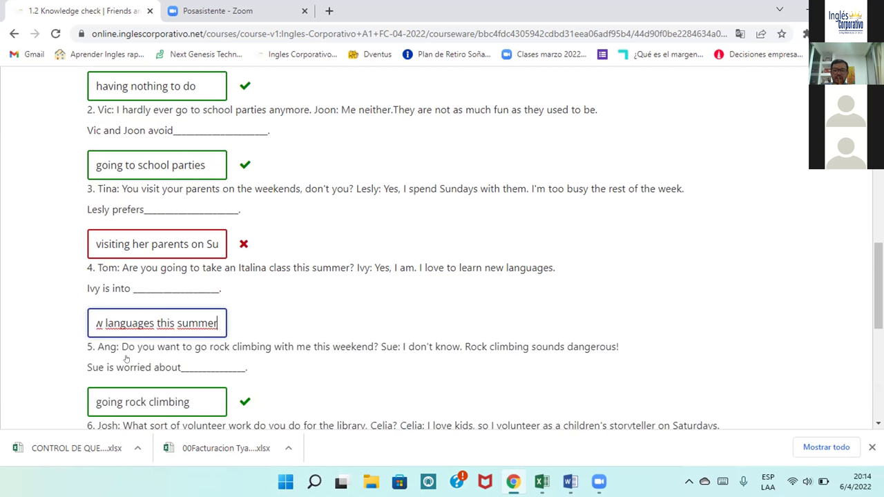
{"action": "key", "text": "Left"}
{"action": "key", "text": "Left"}
{"action": "key", "text": "Left"}
{"action": "key", "text": "Left"}
{"action": "key", "text": "Left"}
{"action": "key", "text": "Left"}
{"action": "key", "text": "Left"}
{"action": "key", "text": "Left"}
{"action": "key", "text": "Left"}
{"action": "key", "text": "Left"}
{"action": "key", "text": "Left"}
{"action": "key", "text": "Left"}
{"action": "key", "text": "Left"}
{"action": "key", "text": "Left"}
{"action": "key", "text": "Left"}
{"action": "key", "text": "Left"}
{"action": "key", "text": "Left"}
{"action": "key", "text": "Left"}
{"action": "key", "text": "Left"}
{"action": "key", "text": "Left"}
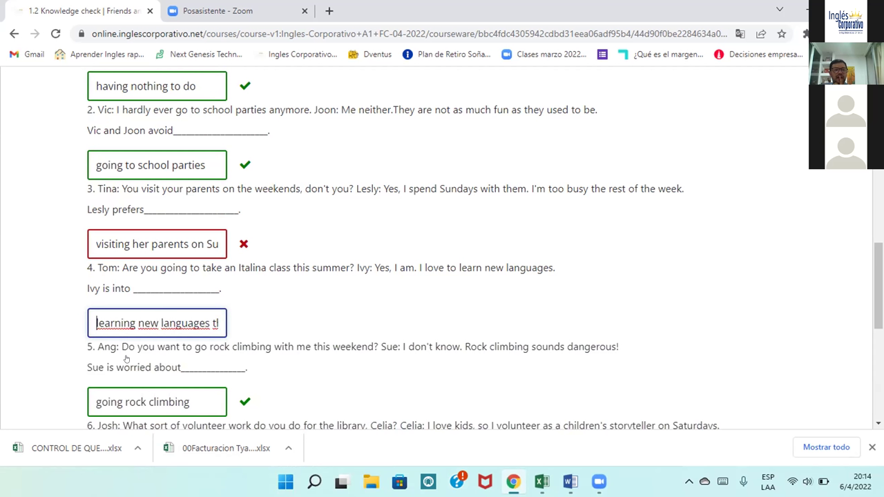
{"action": "key", "text": "Right"}
{"action": "key", "text": "Right"}
{"action": "key", "text": "Right"}
{"action": "key", "text": "Right"}
{"action": "key", "text": "Right"}
{"action": "key", "text": "Right"}
{"action": "key", "text": "Right"}
{"action": "key", "text": "Right"}
{"action": "key", "text": "Right"}
{"action": "key", "text": "Right"}
{"action": "key", "text": "Right"}
{"action": "key", "text": "Right"}
{"action": "key", "text": "Right"}
{"action": "key", "text": "Right"}
{"action": "key", "text": "Right"}
{"action": "key", "text": "Right"}
{"action": "key", "text": "Right"}
{"action": "key", "text": "Right"}
{"action": "key", "text": "Right"}
{"action": "key", "text": "Right"}
{"action": "key", "text": "Right"}
{"action": "key", "text": "Right"}
{"action": "key", "text": "Right"}
{"action": "key", "text": "Right"}
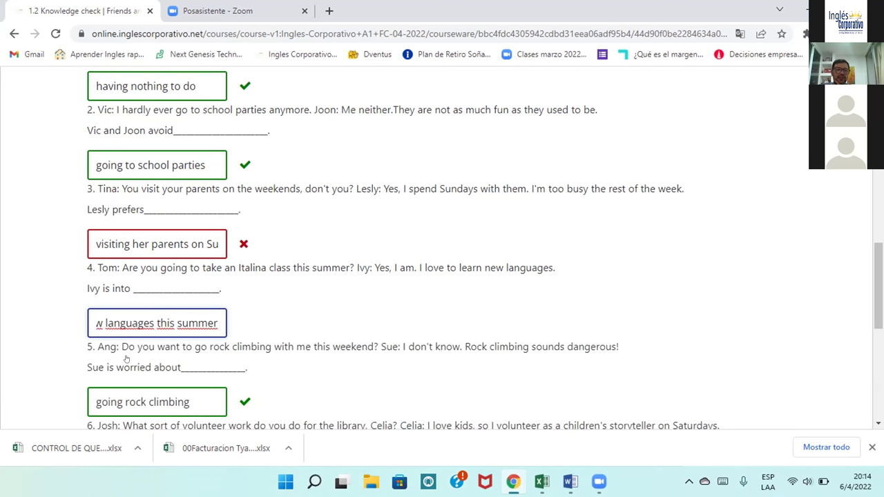
Delete "this summer" from the question 4 answer so it reads "learning new languages", and resubmit the check.
{"action": "scroll", "coordinate": [292, 288], "scroll_direction": "down", "scroll_amount": 3}
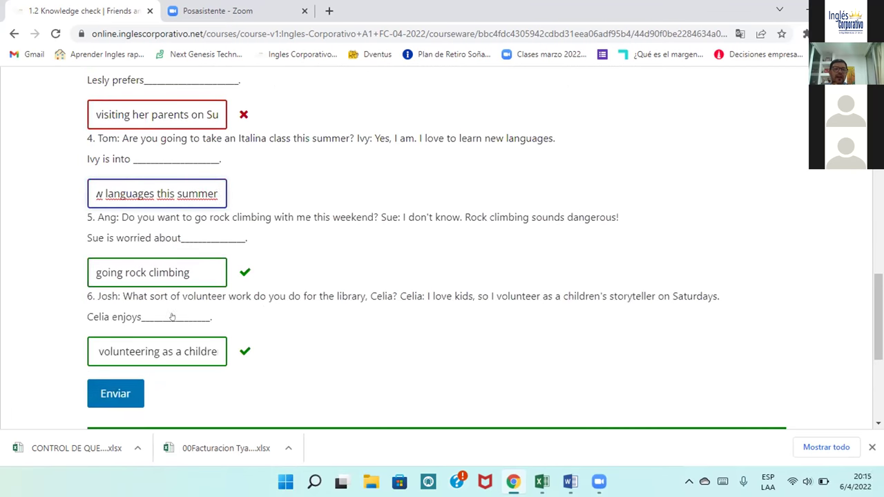
{"action": "key", "text": "Right"}
{"action": "key", "text": "Right"}
{"action": "key", "text": "Right"}
{"action": "key", "text": "Right"}
{"action": "key", "text": "Right"}
{"action": "key", "text": "Right"}
{"action": "key", "text": "Right"}
{"action": "key", "text": "Right"}
{"action": "key", "text": "Right"}
{"action": "key", "text": "Right"}
{"action": "key", "text": "Right"}
{"action": "key", "text": "Right"}
{"action": "key", "text": "Right"}
{"action": "key", "text": "Right"}
{"action": "key", "text": "Right"}
{"action": "key", "text": "Right"}
{"action": "key", "text": "Right"}
{"action": "key", "text": "Right"}
{"action": "key", "text": "Right"}
{"action": "key", "text": "Right"}
{"action": "key", "text": "BackSpace"}
{"action": "key", "text": "BackSpace"}
{"action": "key", "text": "BackSpace"}
{"action": "key", "text": "BackSpace"}
{"action": "key", "text": "BackSpace"}
{"action": "key", "text": "BackSpace"}
{"action": "key", "text": "BackSpace"}
{"action": "key", "text": "BackSpace"}
{"action": "key", "text": "BackSpace"}
{"action": "key", "text": "BackSpace"}
{"action": "key", "text": "BackSpace"}
{"action": "key", "text": "BackSpace"}
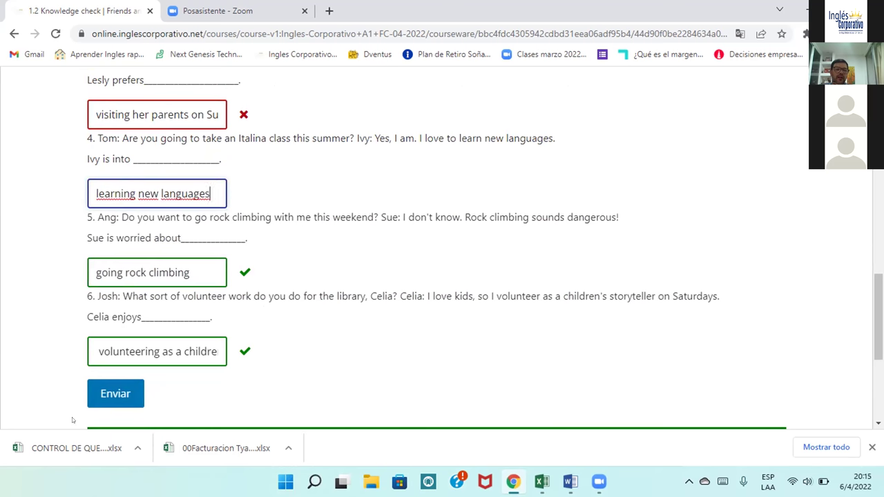
{"action": "left_click", "coordinate": [89, 395]}
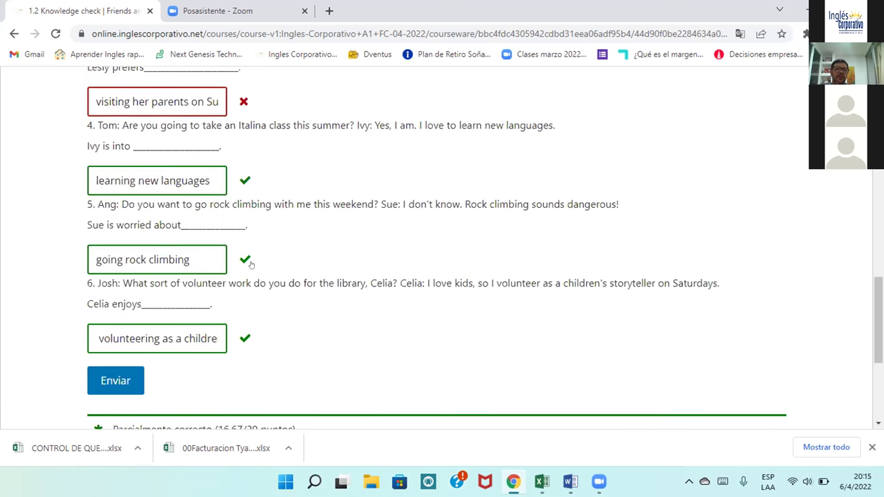
Read through the full answer to question 3 from beginning to end and back to look for wording errors.
{"action": "scroll", "coordinate": [126, 305], "scroll_direction": "up", "scroll_amount": 3}
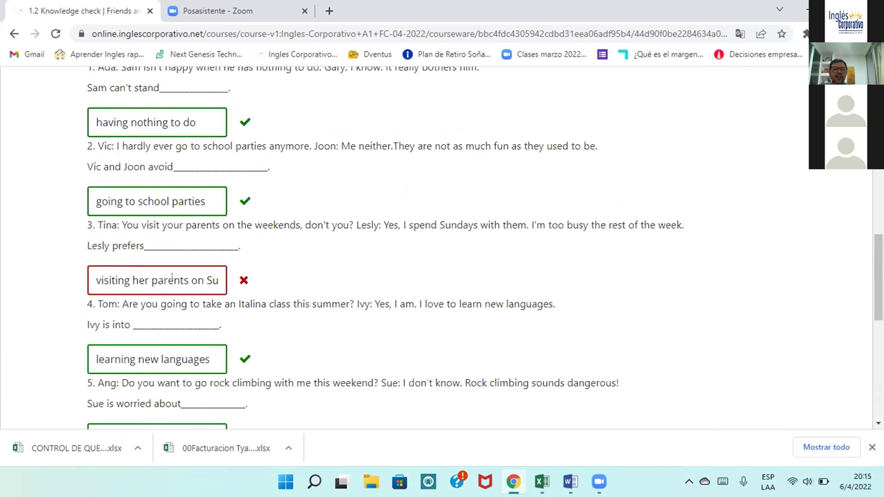
{"action": "left_click", "coordinate": [98, 277]}
{"action": "key", "text": "Right"}
{"action": "key", "text": "Right"}
{"action": "key", "text": "Right"}
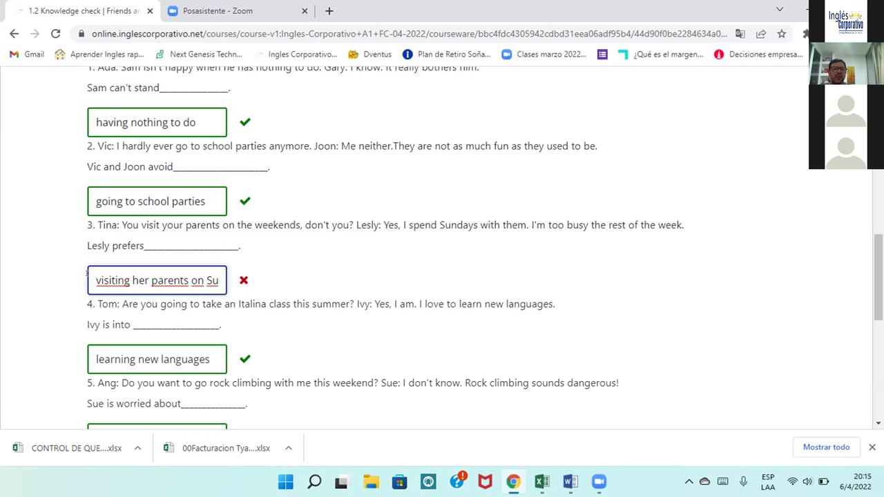
{"action": "key", "text": "Right"}
{"action": "key", "text": "Right"}
{"action": "key", "text": "Right"}
{"action": "key", "text": "Right"}
{"action": "key", "text": "Right"}
{"action": "key", "text": "Right"}
{"action": "key", "text": "Right"}
{"action": "key", "text": "Right"}
{"action": "key", "text": "Right"}
{"action": "key", "text": "Right"}
{"action": "key", "text": "Right"}
{"action": "key", "text": "Right"}
{"action": "key", "text": "Right"}
{"action": "key", "text": "Right"}
{"action": "key", "text": "Right"}
{"action": "key", "text": "Right"}
{"action": "key", "text": "Right"}
{"action": "key", "text": "Right"}
{"action": "key", "text": "Right"}
{"action": "key", "text": "Right"}
{"action": "key", "text": "Left"}
{"action": "key", "text": "Left"}
{"action": "key", "text": "Left"}
{"action": "key", "text": "Left"}
{"action": "key", "text": "Left"}
{"action": "key", "text": "Left"}
{"action": "key", "text": "Left"}
{"action": "key", "text": "Left"}
{"action": "key", "text": "Left"}
{"action": "key", "text": "Left"}
{"action": "key", "text": "Left"}
{"action": "key", "text": "Left"}
{"action": "key", "text": "Left"}
{"action": "key", "text": "Left"}
{"action": "key", "text": "Left"}
{"action": "key", "text": "Left"}
{"action": "key", "text": "Left"}
{"action": "key", "text": "Left"}
{"action": "key", "text": "Left"}
{"action": "key", "text": "Left"}
{"action": "type", "text": "her"}
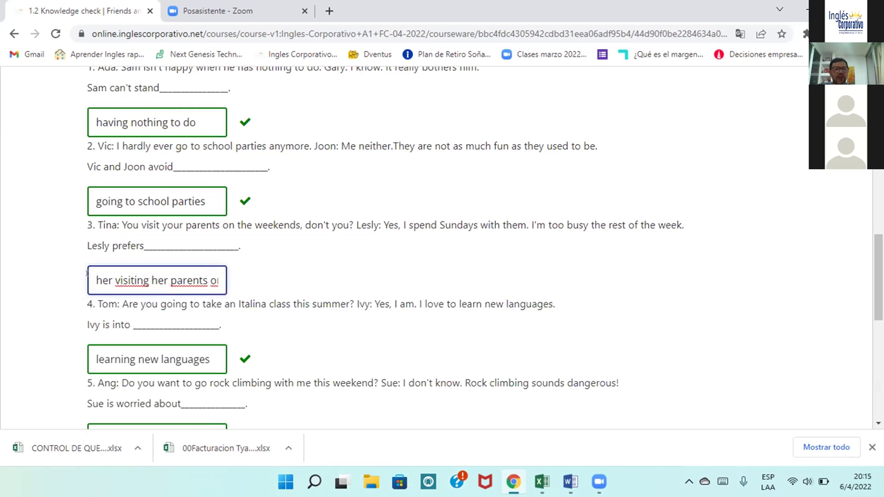
{"action": "key", "text": "Right"}
{"action": "key", "text": "Right"}
{"action": "key", "text": "Right"}
{"action": "key", "text": "Right"}
{"action": "key", "text": "Right"}
{"action": "key", "text": "Right"}
{"action": "key", "text": "Right"}
{"action": "key", "text": "Left"}
{"action": "key", "text": "Left"}
{"action": "key", "text": "Left"}
{"action": "key", "text": "Left"}
{"action": "key", "text": "Left"}
{"action": "key", "text": "Left"}
{"action": "key", "text": "Left"}
{"action": "key", "text": "Left"}
{"action": "key", "text": "Left"}
{"action": "key", "text": "Left"}
{"action": "key", "text": "Left"}
{"action": "key", "text": "Left"}
{"action": "key", "text": "Left"}
{"action": "key", "text": "Delete"}
{"action": "key", "text": "Delete"}
{"action": "key", "text": "Delete"}
{"action": "key", "text": "Delete"}
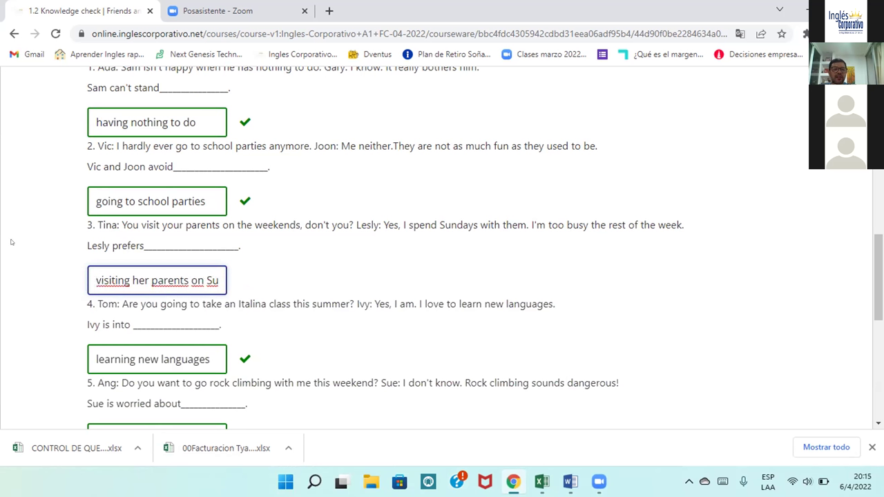
Replace "Sundays" with "the weekend" at the end of the question 3 answer and resubmit the check.
{"action": "key", "text": "Right"}
{"action": "key", "text": "Right"}
{"action": "key", "text": "Right"}
{"action": "key", "text": "Right"}
{"action": "key", "text": "Right"}
{"action": "key", "text": "Right"}
{"action": "key", "text": "Right"}
{"action": "key", "text": "Right"}
{"action": "key", "text": "Right"}
{"action": "key", "text": "Right"}
{"action": "key", "text": "Right"}
{"action": "key", "text": "Right"}
{"action": "key", "text": "Right"}
{"action": "key", "text": "Right"}
{"action": "key", "text": "Right"}
{"action": "key", "text": "Right"}
{"action": "key", "text": "Right"}
{"action": "key", "text": "Right"}
{"action": "key", "text": "Right"}
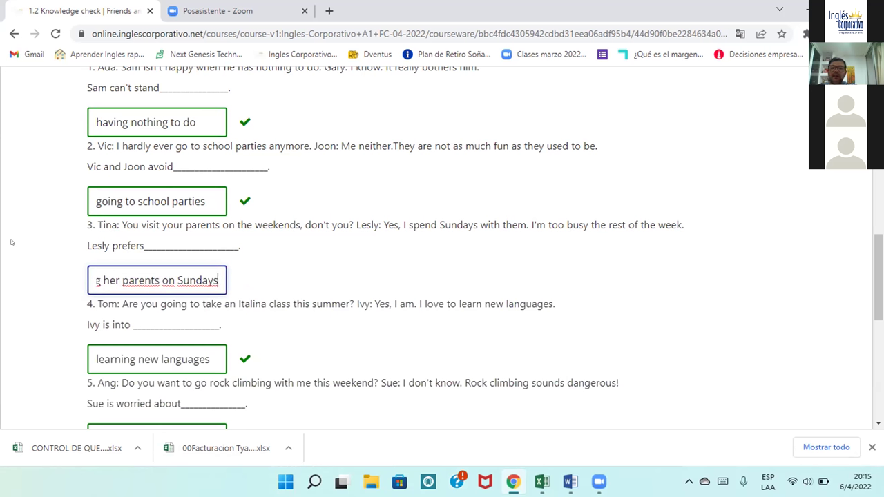
{"action": "key", "text": "BackSpace"}
{"action": "key", "text": "BackSpace"}
{"action": "key", "text": "BackSpace"}
{"action": "key", "text": "BackSpace"}
{"action": "key", "text": "BackSpace"}
{"action": "key", "text": "BackSpace"}
{"action": "key", "text": "BackSpace"}
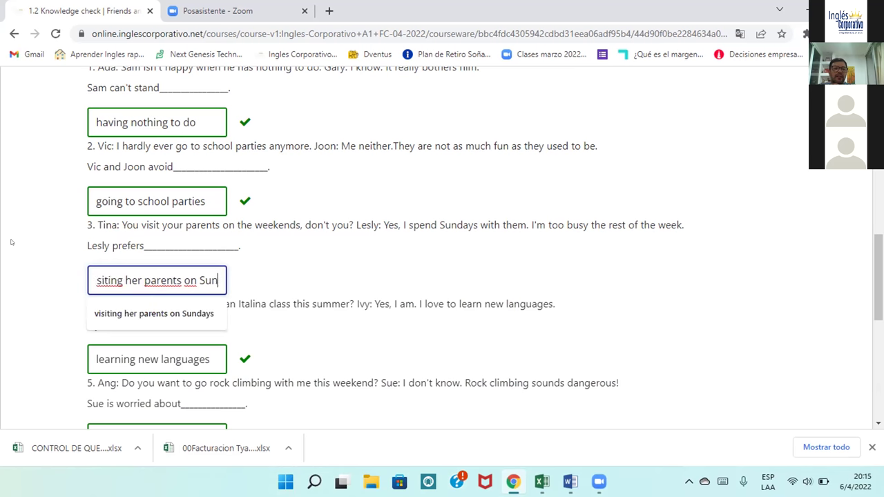
{"action": "type", "text": "t"}
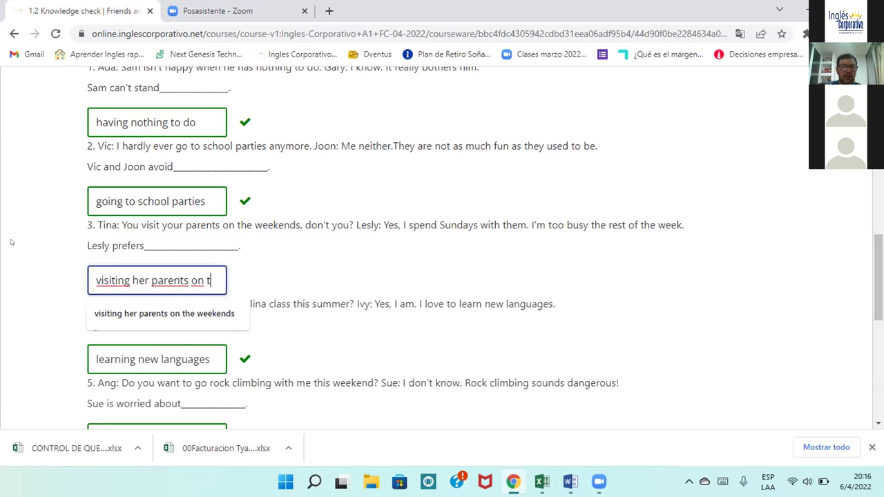
{"action": "type", "text": "he weeke"}
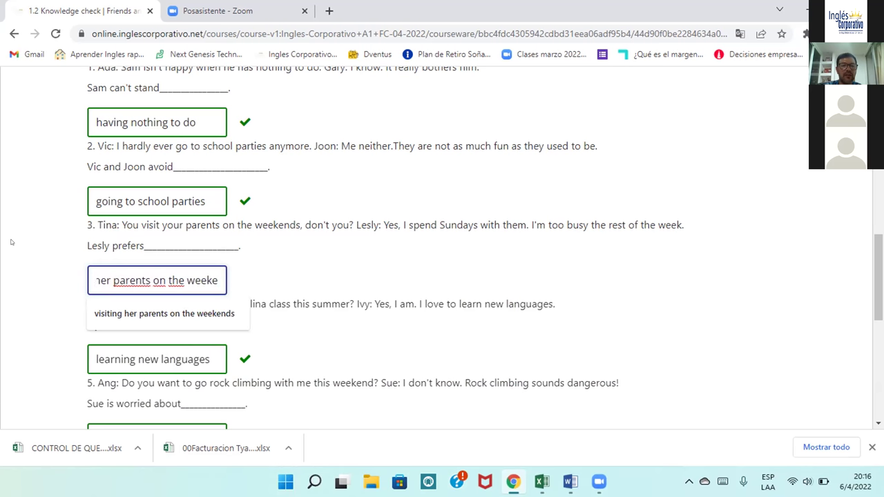
{"action": "type", "text": "md"}
{"action": "key", "text": "BackSpace"}
{"action": "key", "text": "BackSpace"}
{"action": "key", "text": "BackSpace"}
{"action": "type", "text": "end"}
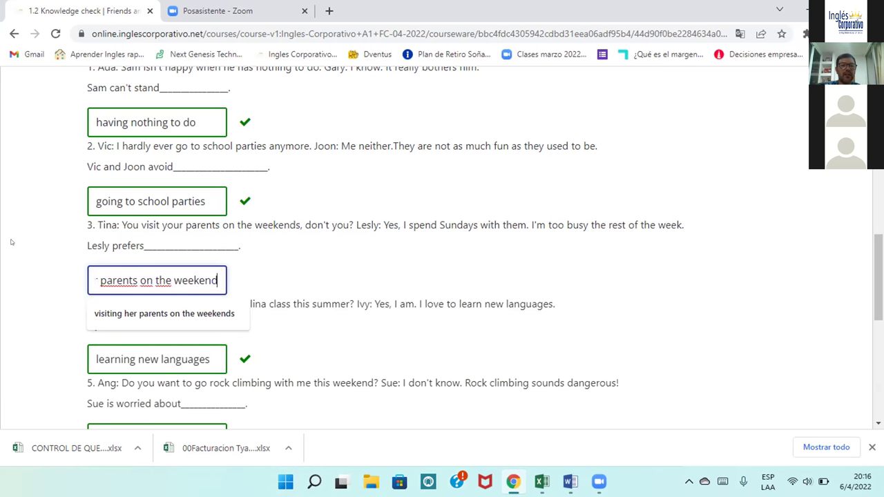
{"action": "scroll", "coordinate": [31, 266], "scroll_direction": "down", "scroll_amount": 4}
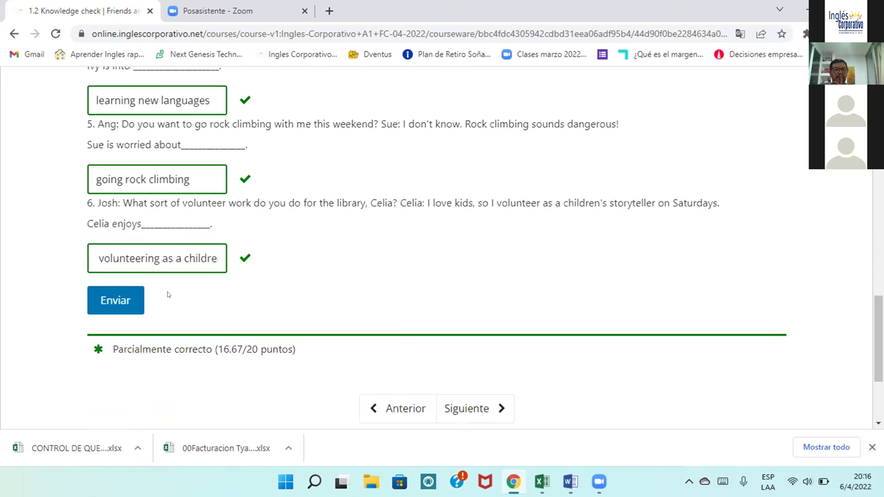
{"action": "left_click", "coordinate": [126, 295]}
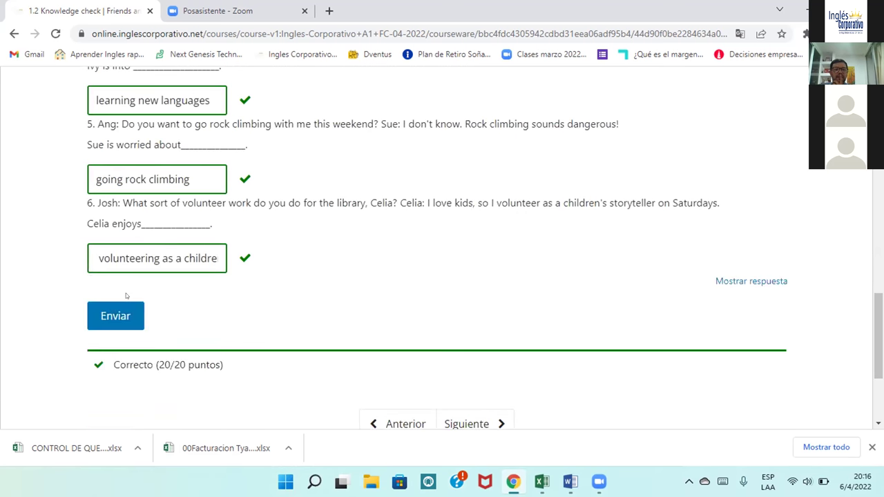
Open the 1.8 Knowledge check and look through its questions and marked answers.
{"action": "scroll", "coordinate": [436, 274], "scroll_direction": "up", "scroll_amount": 1}
{"action": "scroll", "coordinate": [436, 274], "scroll_direction": "up", "scroll_amount": 15}
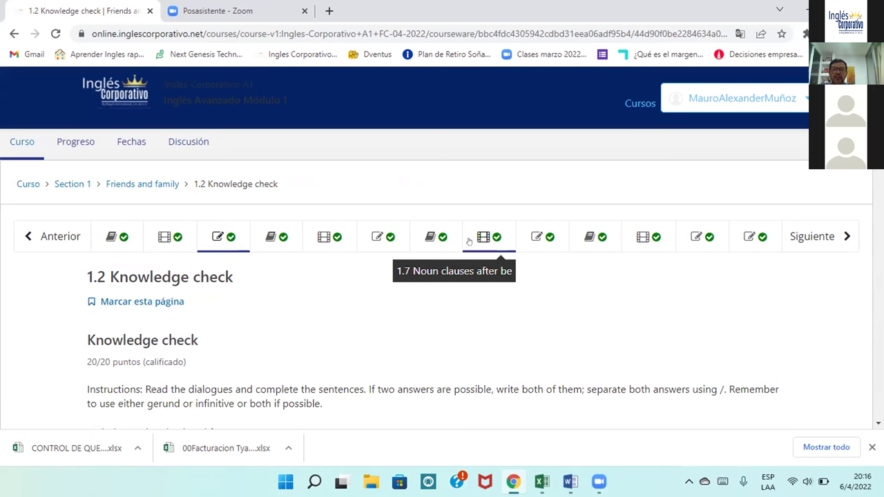
{"action": "left_click", "coordinate": [523, 238]}
{"action": "scroll", "coordinate": [498, 274], "scroll_direction": "down", "scroll_amount": 5}
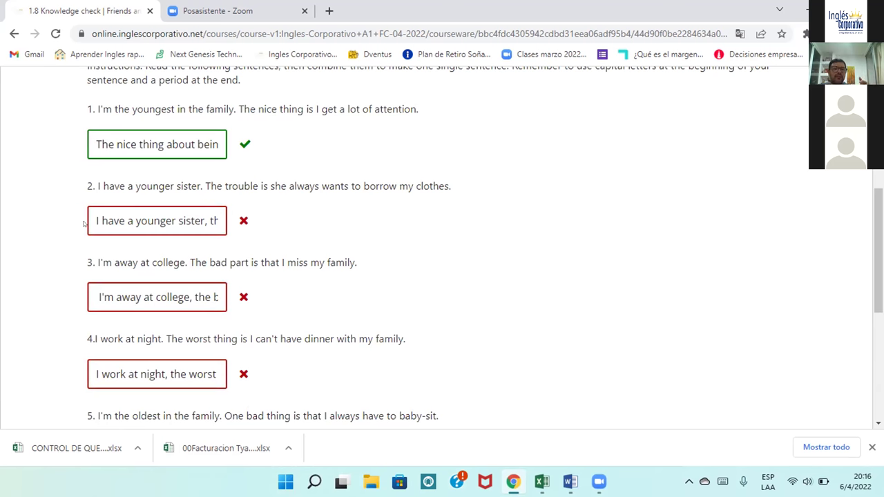
{"action": "scroll", "coordinate": [97, 221], "scroll_direction": "down", "scroll_amount": 4}
{"action": "scroll", "coordinate": [98, 222], "scroll_direction": "up", "scroll_amount": 3}
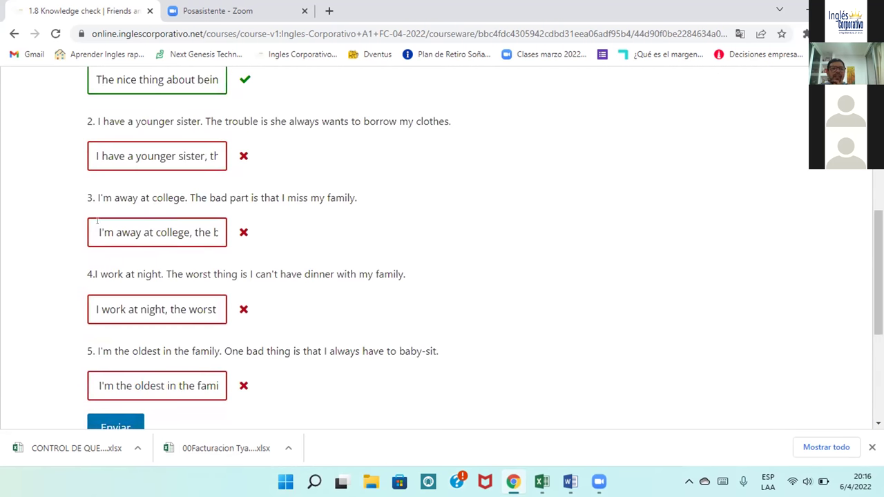
Replace the opening "I" of the question 2 answer with "The trouble".
{"action": "left_click", "coordinate": [89, 150]}
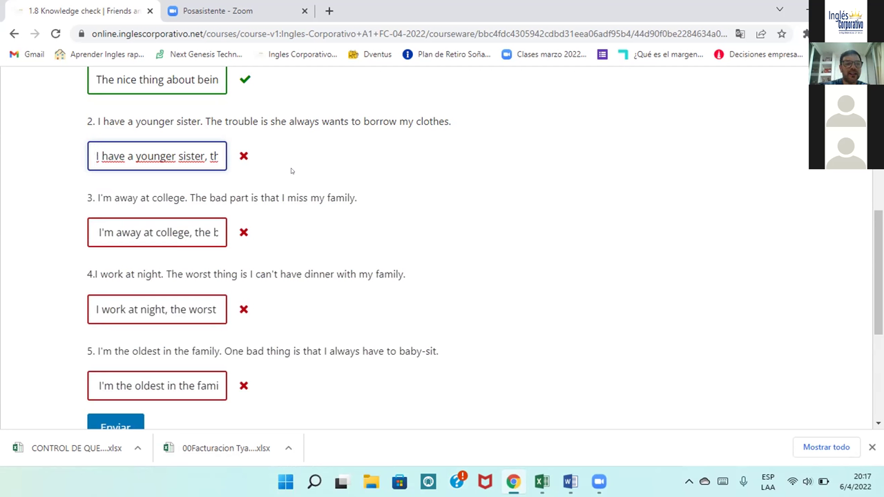
{"action": "key", "text": "Delete"}
{"action": "type", "text": "The"}
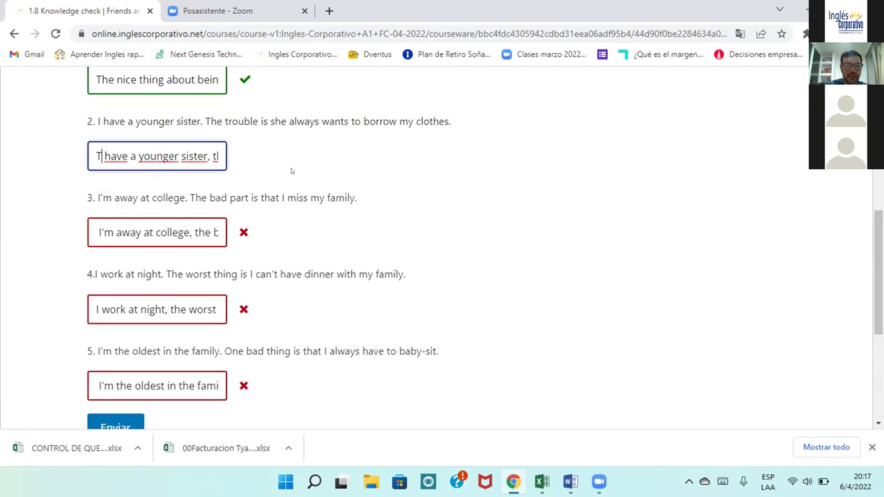
{"action": "key", "text": "Right"}
{"action": "key", "text": "Right"}
{"action": "key", "text": "Right"}
{"action": "key", "text": "Right"}
{"action": "key", "text": "Right"}
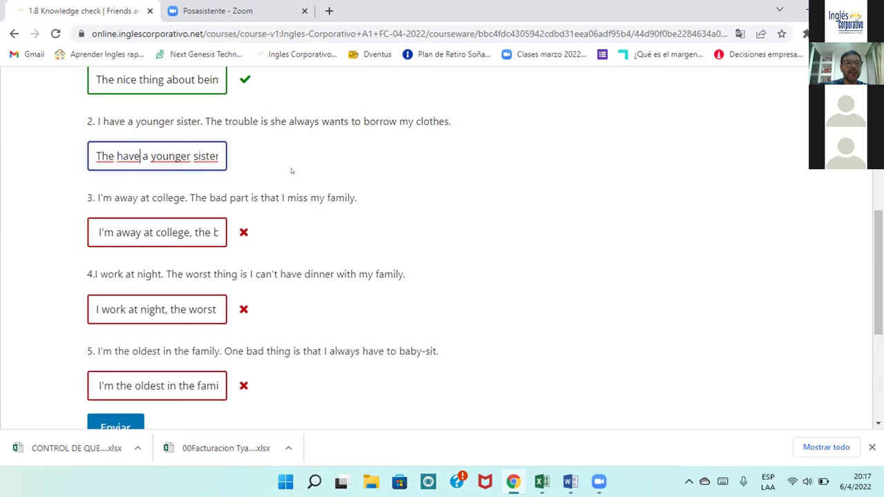
{"action": "key", "text": "Left"}
{"action": "key", "text": "Left"}
{"action": "key", "text": "Left"}
{"action": "type", "text": "t"}
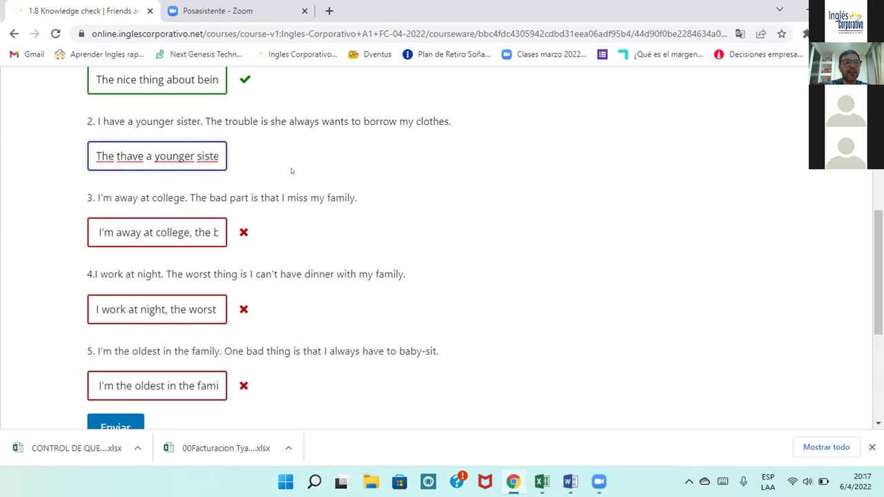
{"action": "type", "text": "tob"}
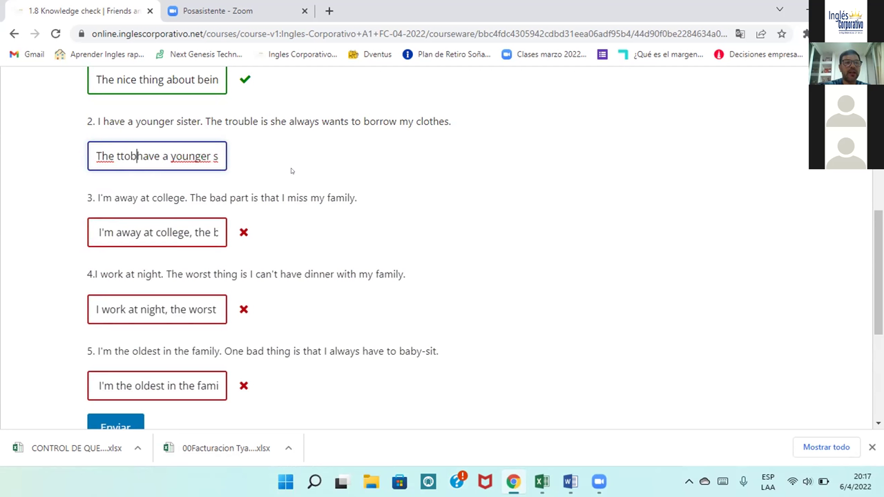
{"action": "key", "text": "BackSpace"}
{"action": "key", "text": "BackSpace"}
{"action": "key", "text": "BackSpace"}
{"action": "type", "text": "rouble"}
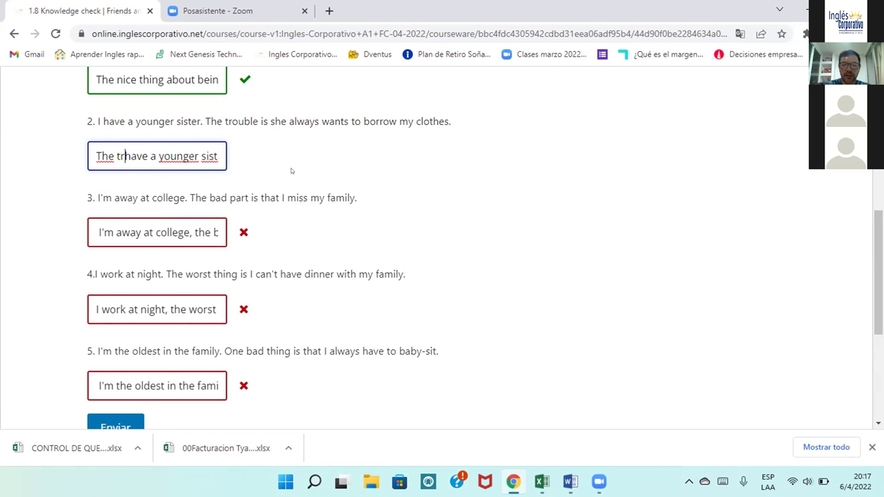
Replace "have" with "with having" in the question 2 answer so it begins "The trouble with having a younger sister".
{"action": "key", "text": "Right"}
{"action": "key", "text": "Right"}
{"action": "key", "text": "Right"}
{"action": "key", "text": "Right"}
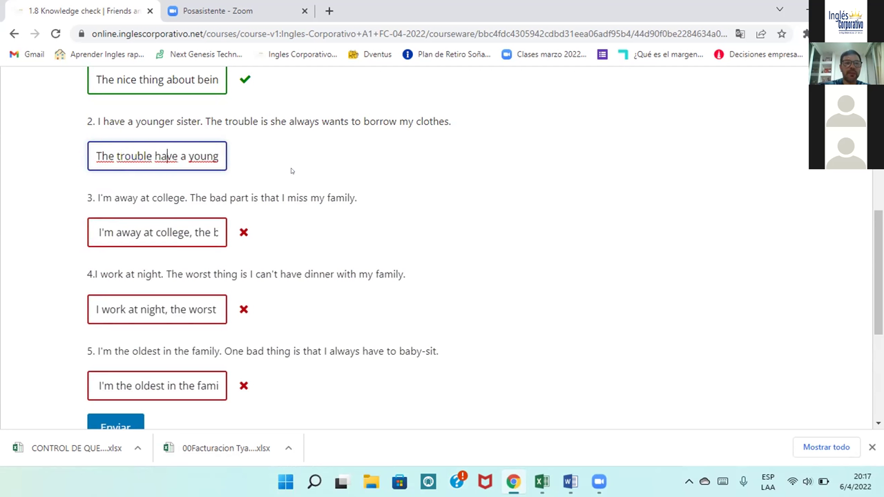
{"action": "key", "text": "BackSpace"}
{"action": "type", "text": "in"}
{"action": "key", "text": "BackSpace"}
{"action": "key", "text": "BackSpace"}
{"action": "key", "text": "BackSpace"}
{"action": "key", "text": "BackSpace"}
{"action": "key", "text": "BackSpace"}
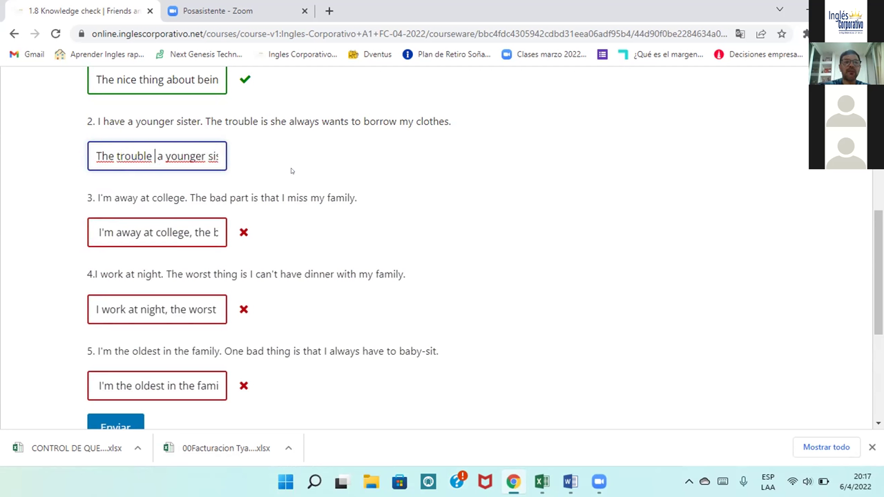
{"action": "type", "text": "with "}
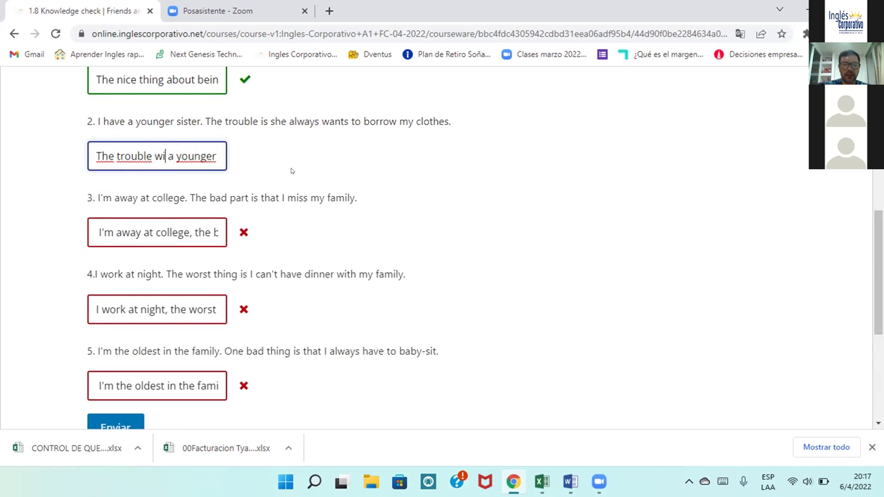
{"action": "type", "text": "ha"}
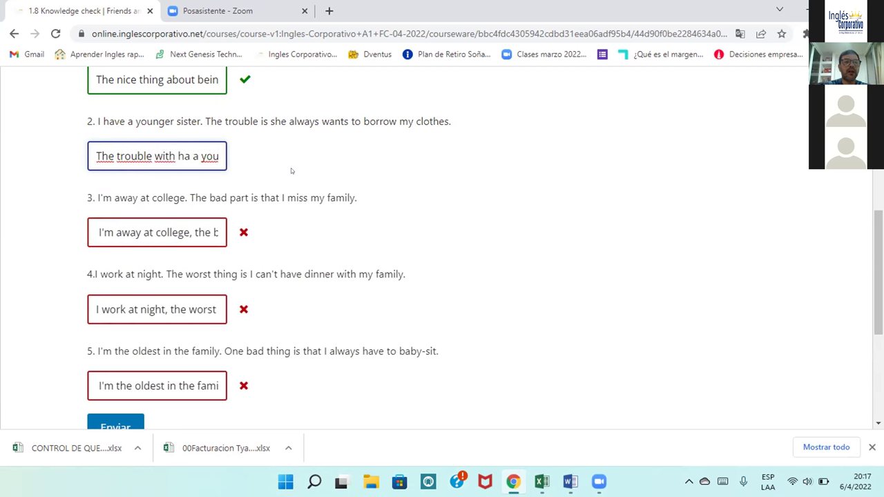
{"action": "type", "text": "ving"}
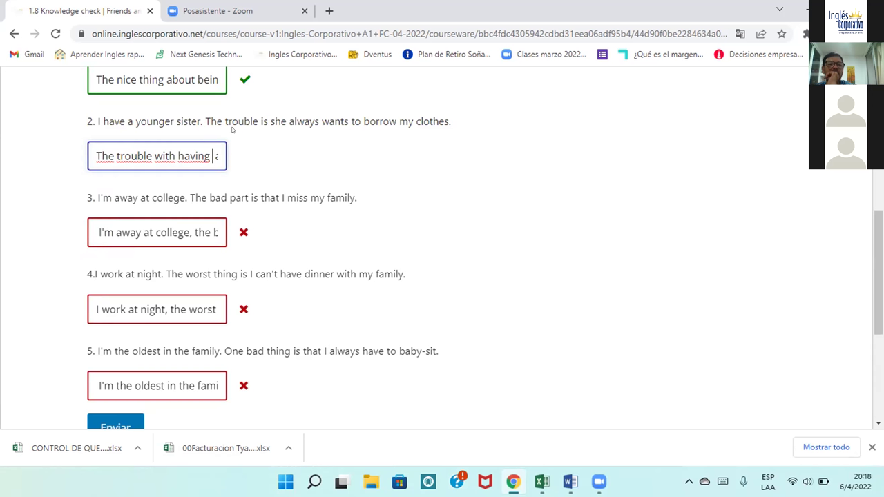
Delete the comma and "the trouble" after "a younger sister" in the question 2 answer so "is she" follows directly.
{"action": "key", "text": "Right"}
{"action": "key", "text": "Right"}
{"action": "key", "text": "Right"}
{"action": "key", "text": "Right"}
{"action": "key", "text": "Right"}
{"action": "key", "text": "Right"}
{"action": "key", "text": "Right"}
{"action": "key", "text": "Right"}
{"action": "key", "text": "Right"}
{"action": "key", "text": "Right"}
{"action": "key", "text": "Right"}
{"action": "key", "text": "Right"}
{"action": "key", "text": "Right"}
{"action": "key", "text": "Right"}
{"action": "key", "text": "Right"}
{"action": "key", "text": "Right"}
{"action": "key", "text": "Right"}
{"action": "key", "text": "Right"}
{"action": "key", "text": "Right"}
{"action": "key", "text": "Right"}
{"action": "key", "text": "Right"}
{"action": "key", "text": "Left"}
{"action": "key", "text": "Left"}
{"action": "key", "text": "Left"}
{"action": "key", "text": "Left"}
{"action": "key", "text": "Left"}
{"action": "key", "text": "Left"}
{"action": "key", "text": "Left"}
{"action": "key", "text": "Left"}
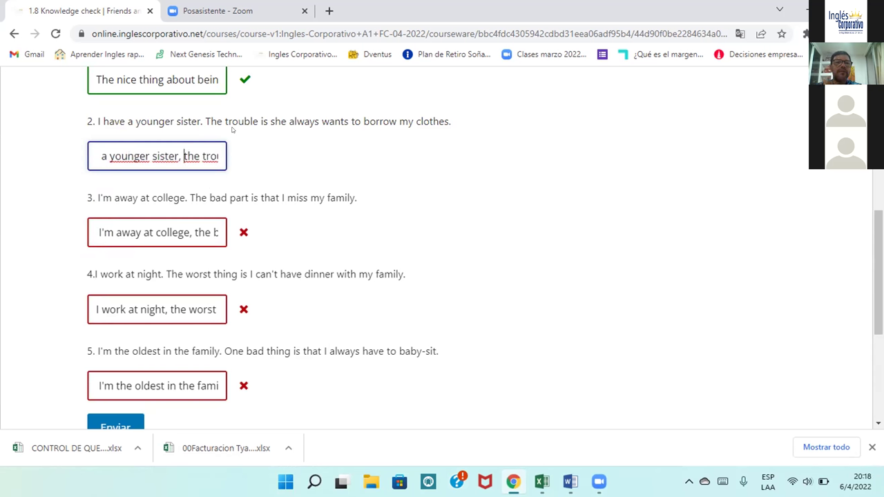
{"action": "key", "text": "Delete"}
{"action": "key", "text": "Delete"}
{"action": "key", "text": "Delete"}
{"action": "key", "text": "Delete"}
{"action": "key", "text": "Delete"}
{"action": "key", "text": "Delete"}
{"action": "key", "text": "Delete"}
{"action": "key", "text": "Delete"}
{"action": "key", "text": "Delete"}
{"action": "key", "text": "Delete"}
{"action": "key", "text": "Delete"}
{"action": "key", "text": "Delete"}
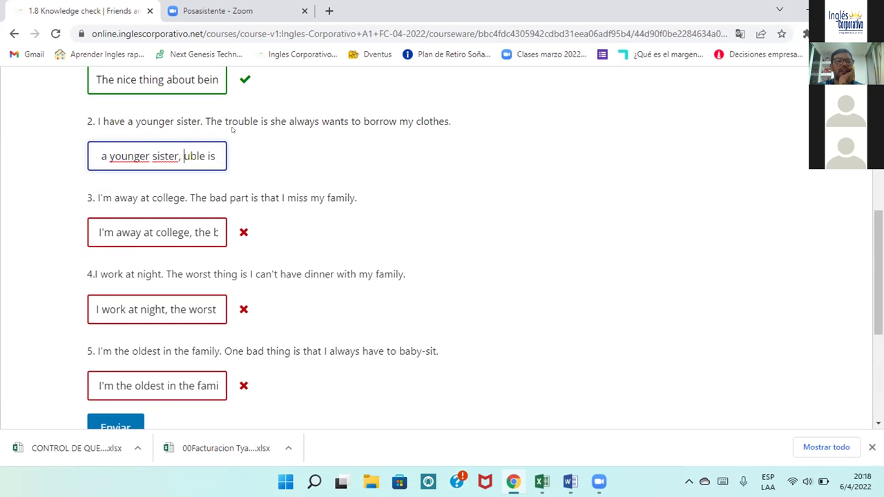
{"action": "key", "text": "BackSpace"}
{"action": "key", "text": "BackSpace"}
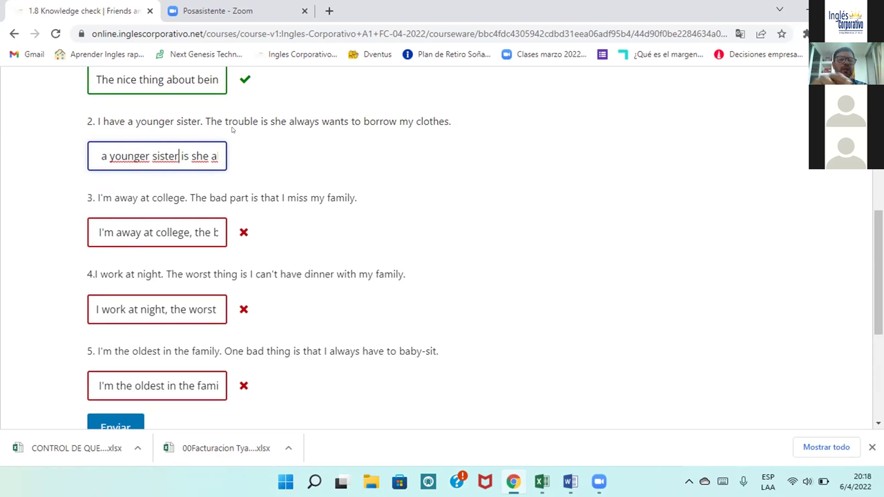
Read through the question 2 answer from its opening words to the end of the sentence to check the wording.
{"action": "key", "text": "Left"}
{"action": "key", "text": "Left"}
{"action": "key", "text": "Left"}
{"action": "key", "text": "Left"}
{"action": "key", "text": "Left"}
{"action": "key", "text": "Left"}
{"action": "key", "text": "Left"}
{"action": "key", "text": "Left"}
{"action": "key", "text": "Left"}
{"action": "key", "text": "Left"}
{"action": "key", "text": "Left"}
{"action": "key", "text": "Left"}
{"action": "key", "text": "Left"}
{"action": "key", "text": "Left"}
{"action": "key", "text": "Left"}
{"action": "key", "text": "Left"}
{"action": "key", "text": "Left"}
{"action": "key", "text": "Left"}
{"action": "key", "text": "Left"}
{"action": "key", "text": "Left"}
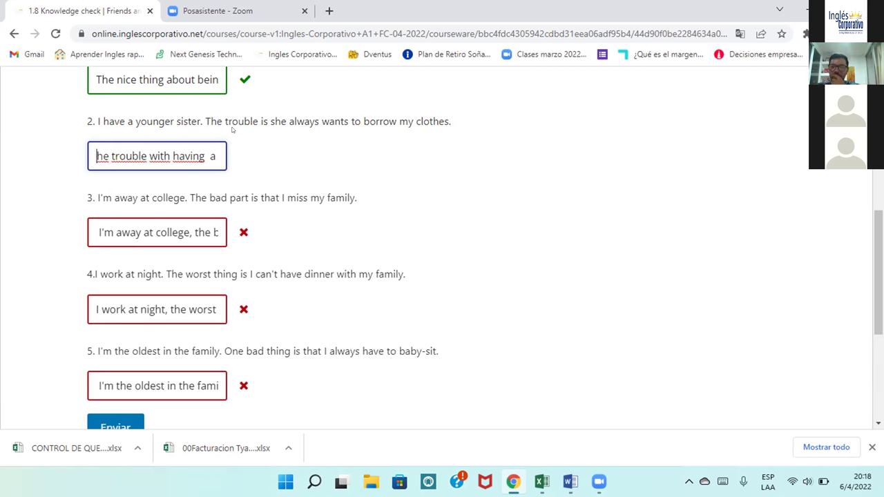
{"action": "key", "text": "Right"}
{"action": "key", "text": "Right"}
{"action": "key", "text": "Right"}
{"action": "key", "text": "Right"}
{"action": "key", "text": "Right"}
{"action": "key", "text": "Right"}
{"action": "key", "text": "Right"}
{"action": "key", "text": "Right"}
{"action": "key", "text": "Right"}
{"action": "key", "text": "Right"}
{"action": "key", "text": "Right"}
{"action": "key", "text": "Right"}
{"action": "key", "text": "Right"}
{"action": "key", "text": "Right"}
{"action": "key", "text": "Right"}
{"action": "key", "text": "Right"}
{"action": "key", "text": "Right"}
{"action": "key", "text": "Right"}
{"action": "key", "text": "Right"}
{"action": "key", "text": "Right"}
{"action": "key", "text": "Right"}
{"action": "key", "text": "Right"}
{"action": "key", "text": "Right"}
{"action": "key", "text": "Right"}
{"action": "key", "text": "Right"}
{"action": "key", "text": "Right"}
{"action": "key", "text": "Right"}
{"action": "key", "text": "Right"}
{"action": "key", "text": "Right"}
{"action": "key", "text": "Right"}
{"action": "key", "text": "Right"}
{"action": "key", "text": "Right"}
{"action": "key", "text": "Right"}
{"action": "key", "text": "Right"}
{"action": "key", "text": "Right"}
{"action": "key", "text": "Right"}
{"action": "key", "text": "Right"}
{"action": "key", "text": "Right"}
{"action": "key", "text": "Right"}
{"action": "key", "text": "Right"}
{"action": "type", "text": "is s"}
{"action": "key", "text": "Left"}
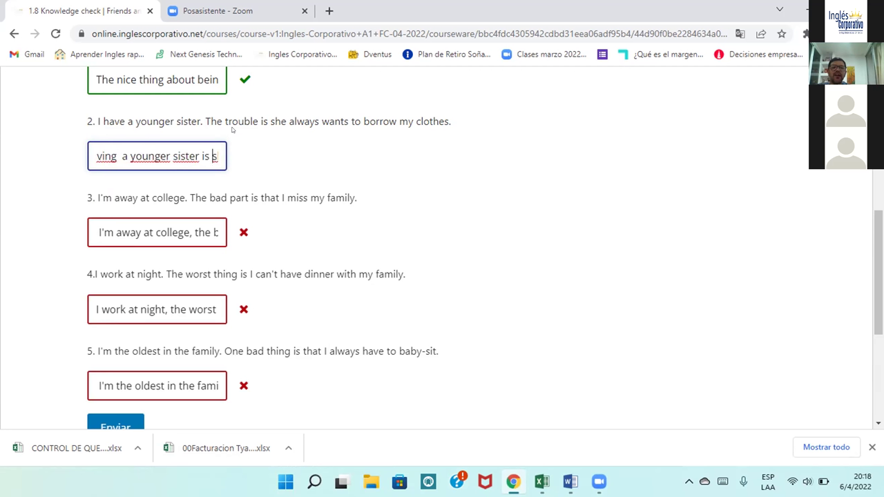
{"action": "type", "text": "he alwa"}
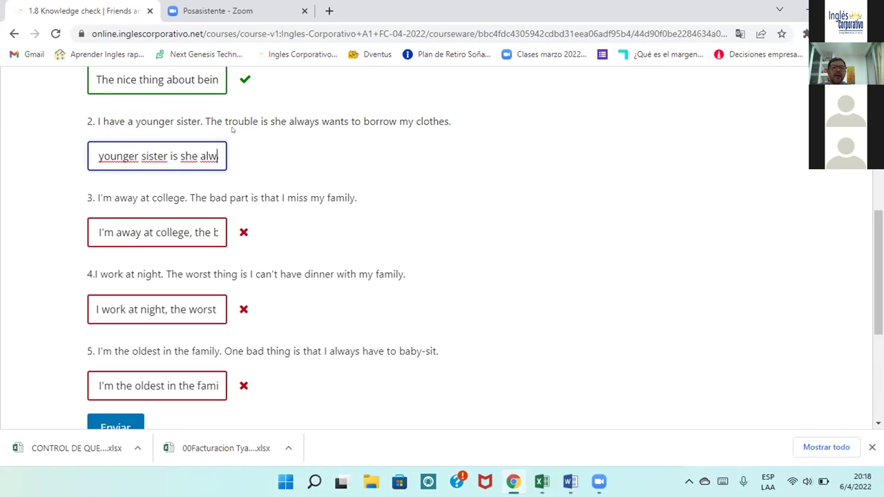
{"action": "type", "text": "ys wants to borrow my clothes."}
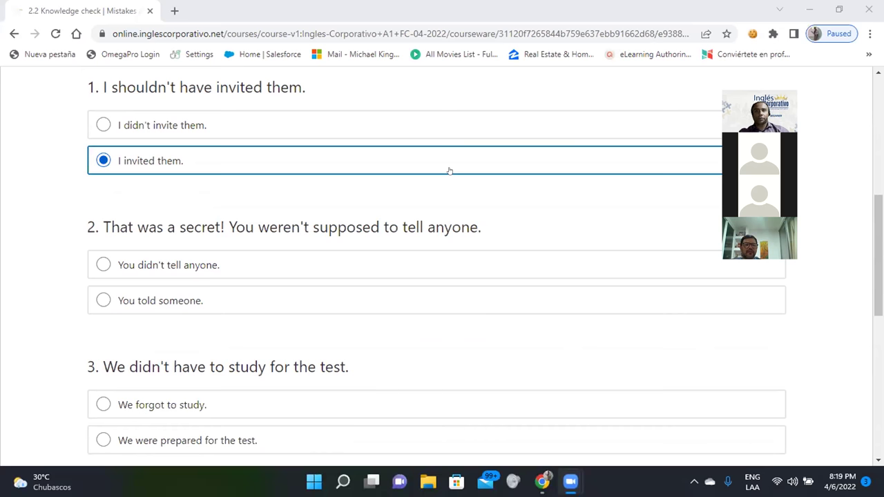
Answer questions 2 to 4 of the 2.2 Knowledge check with "You told someone", "We were prepared for the test" and "Jane was rude to me", and submit.
{"action": "scroll", "coordinate": [473, 152], "scroll_direction": "down", "scroll_amount": 1}
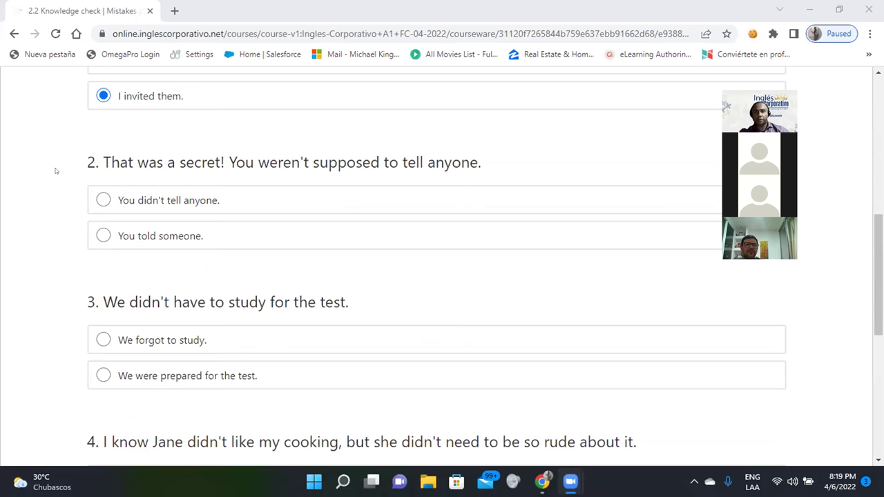
{"action": "left_click", "coordinate": [102, 235]}
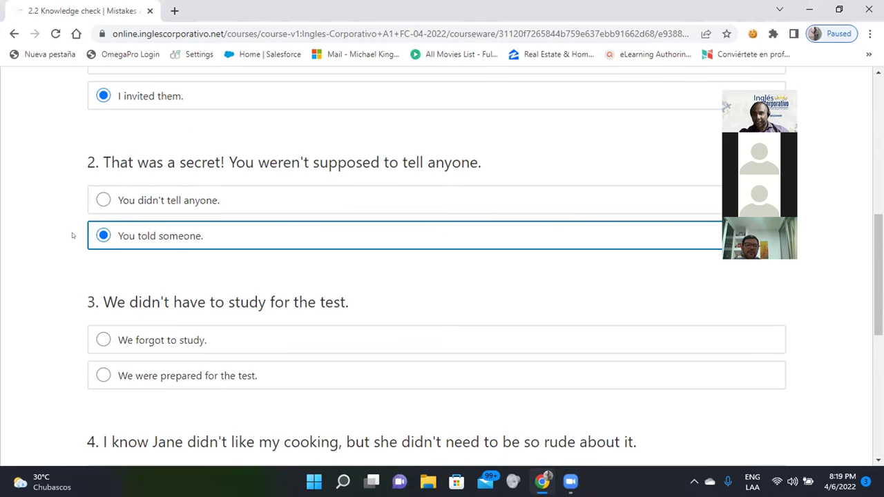
{"action": "scroll", "coordinate": [72, 236], "scroll_direction": "down", "scroll_amount": 2}
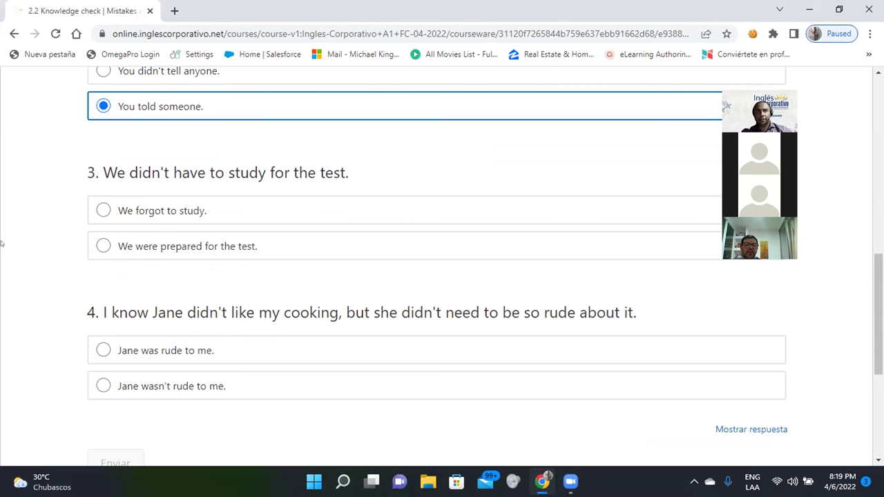
{"action": "left_click", "coordinate": [103, 250]}
{"action": "scroll", "coordinate": [77, 255], "scroll_direction": "down", "scroll_amount": 1}
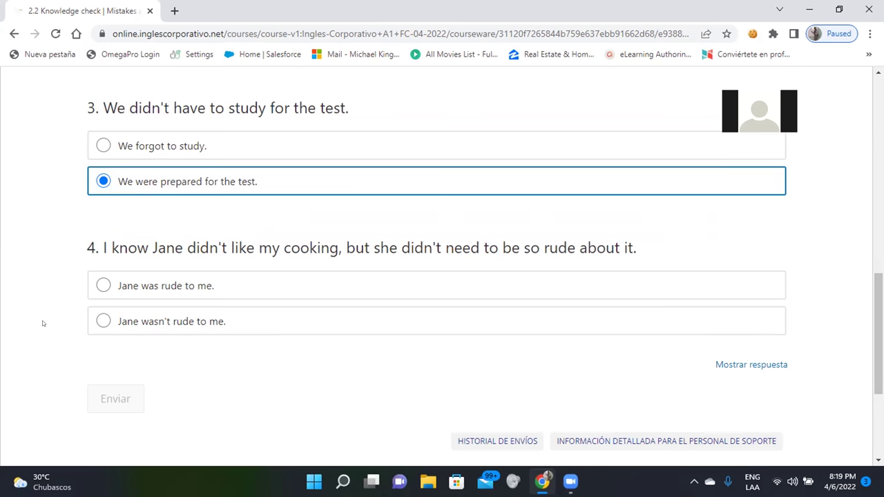
{"action": "left_click", "coordinate": [102, 284]}
{"action": "left_click", "coordinate": [115, 399]}
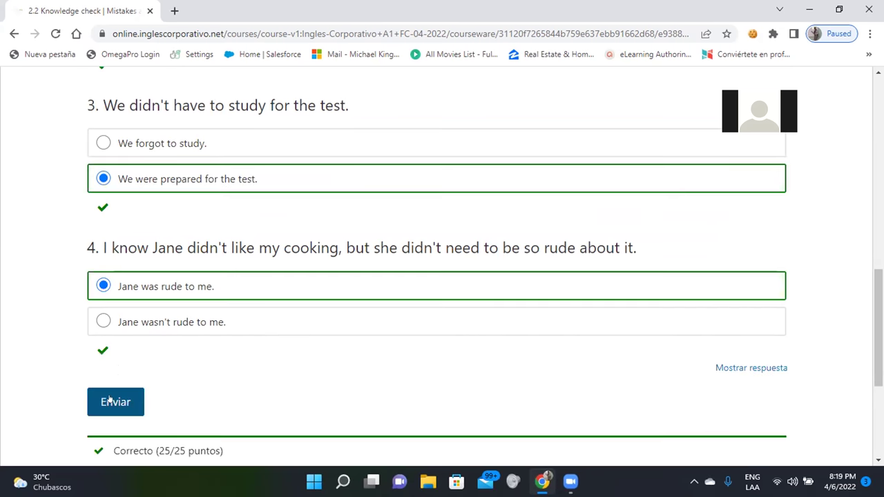
Review the marked answers of the 2.2 Knowledge check and continue to the 2.3 Lesson objective page.
{"action": "scroll", "coordinate": [450, 232], "scroll_direction": "up", "scroll_amount": 5}
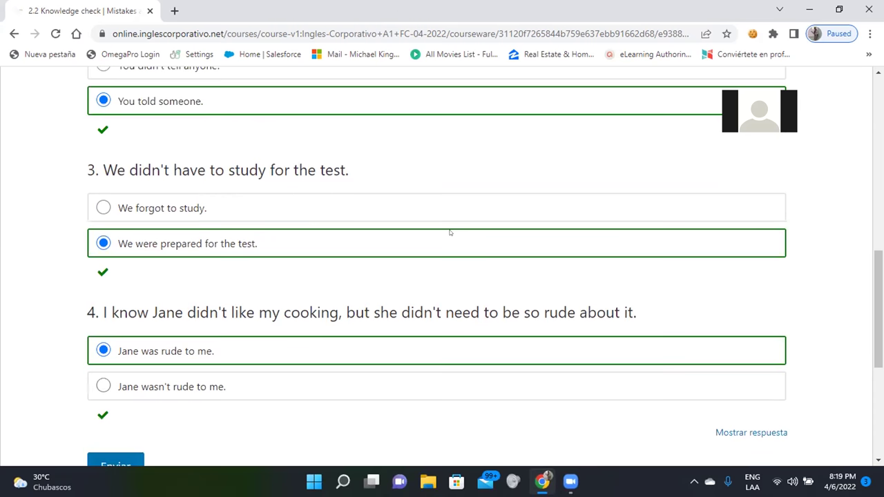
{"action": "scroll", "coordinate": [450, 232], "scroll_direction": "up", "scroll_amount": 3}
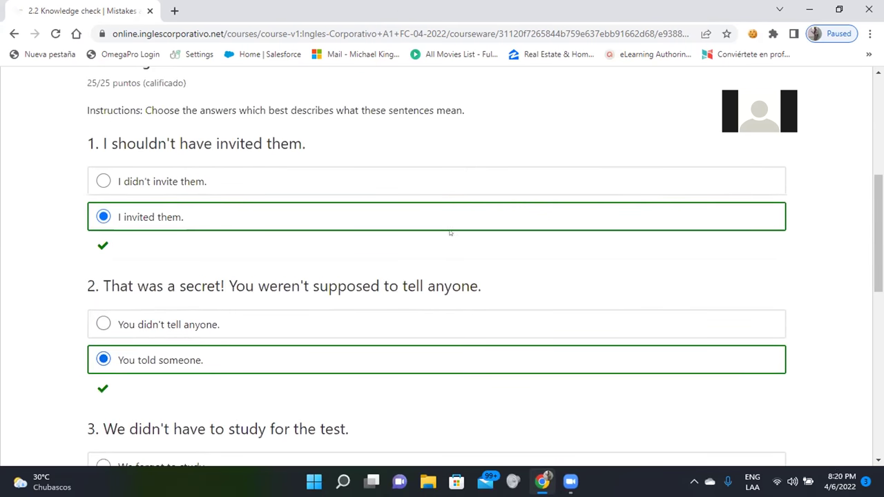
{"action": "scroll", "coordinate": [450, 233], "scroll_direction": "down", "scroll_amount": 1}
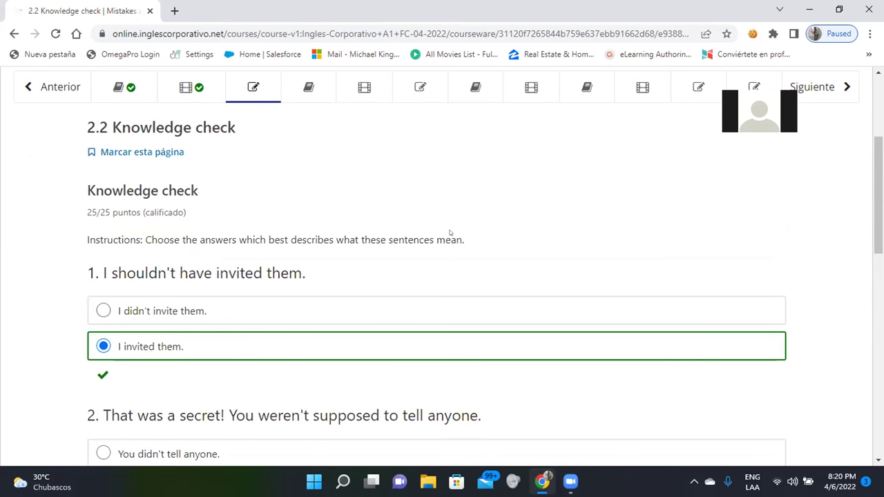
{"action": "scroll", "coordinate": [450, 233], "scroll_direction": "down", "scroll_amount": 10}
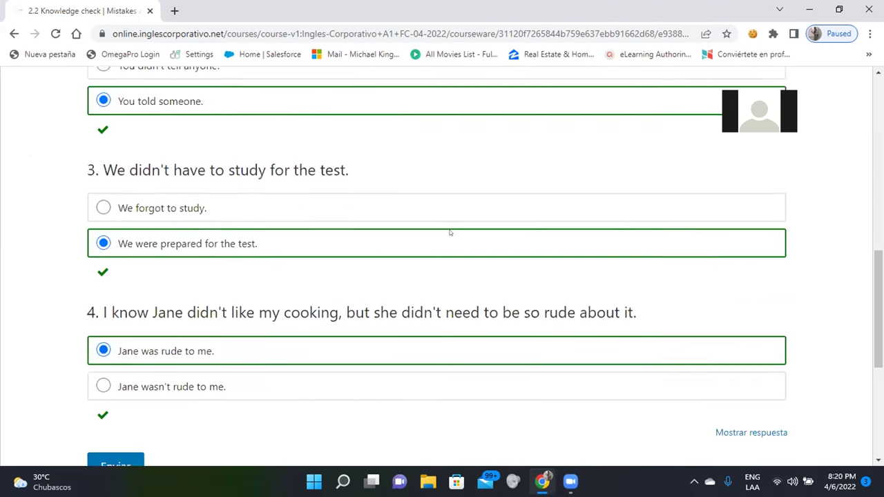
{"action": "scroll", "coordinate": [450, 232], "scroll_direction": "down", "scroll_amount": 2}
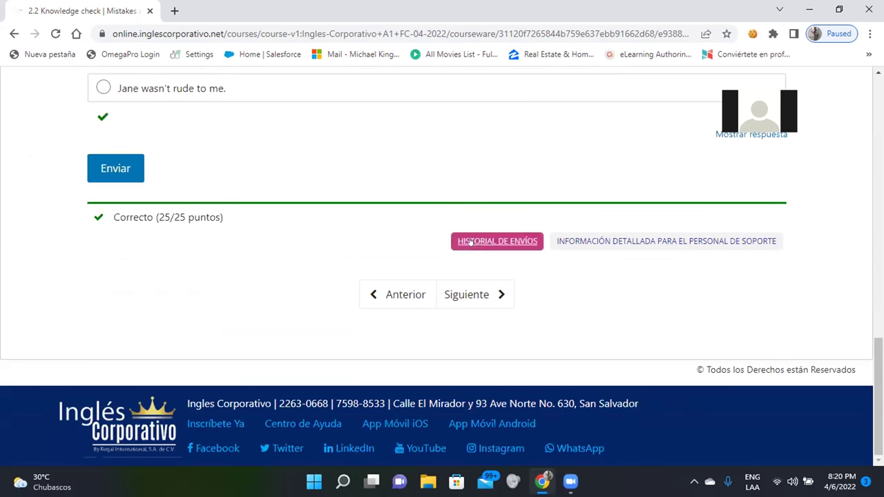
{"action": "left_click", "coordinate": [489, 295]}
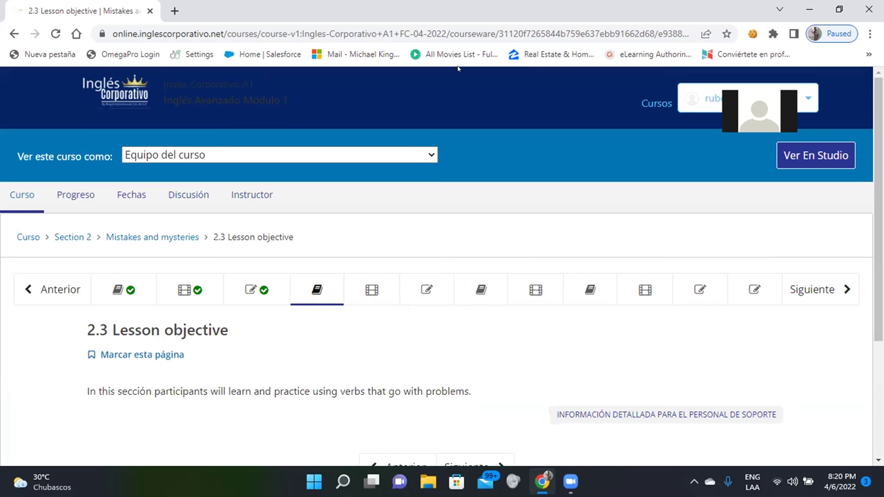
Circle the 2.3 Lesson objective heading, underline the sentence about verbs that go with problems, and clear the annotations.
{"action": "mouse_move", "coordinate": [91, 303]}
{"action": "left_mouse_down"}
{"action": "mouse_move", "coordinate": [62, 341]}
{"action": "mouse_move", "coordinate": [266, 318]}
{"action": "mouse_move", "coordinate": [79, 298]}
{"action": "left_mouse_up"}
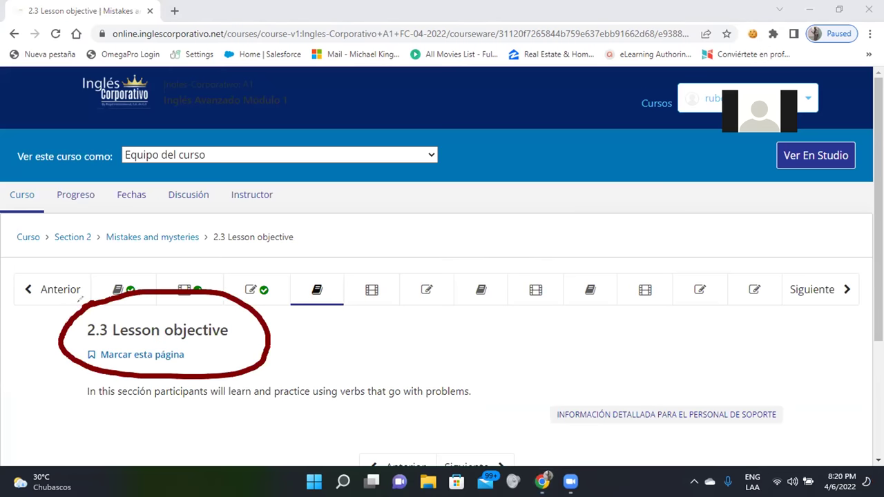
{"action": "left_click_drag", "start_coordinate": [84, 409], "coordinate": [479, 408]}
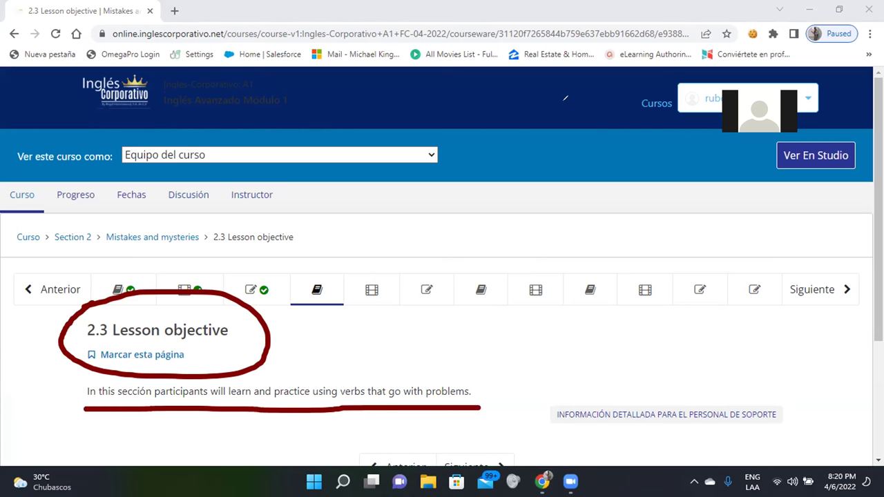
{"action": "key", "text": "Escape"}
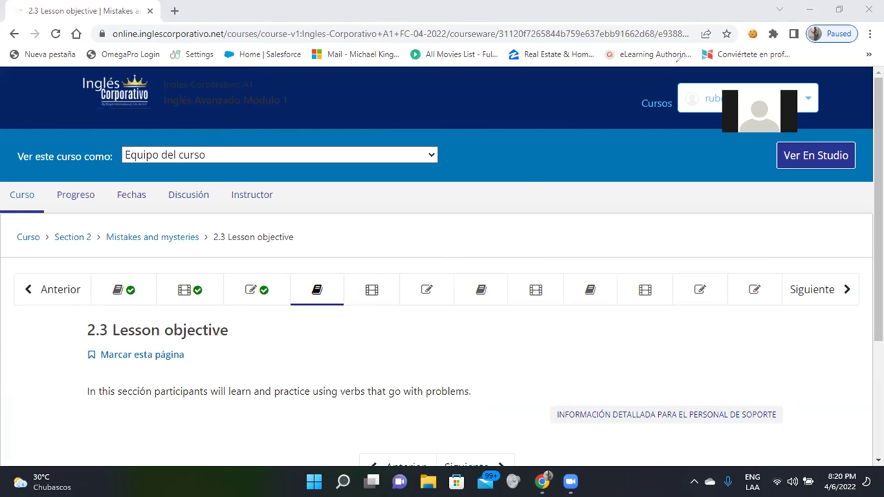
Open the 2.4 verbs that go with problems lesson, play its video and pause it at the list of verbs used with "a problem".
{"action": "left_click", "coordinate": [371, 290]}
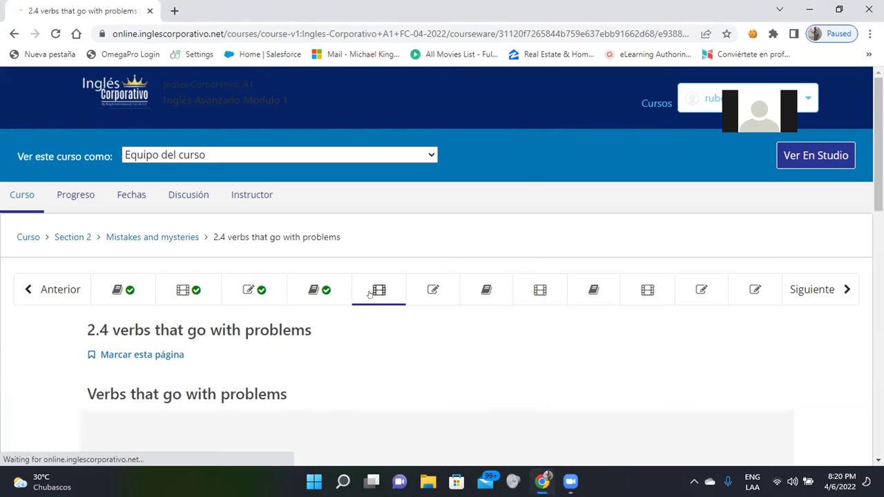
{"action": "scroll", "coordinate": [370, 295], "scroll_direction": "down", "scroll_amount": 2}
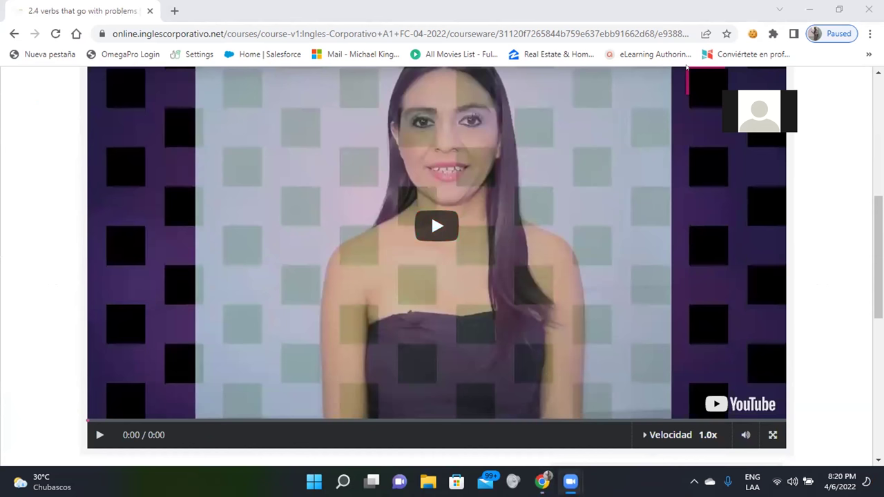
{"action": "left_click", "coordinate": [621, 273]}
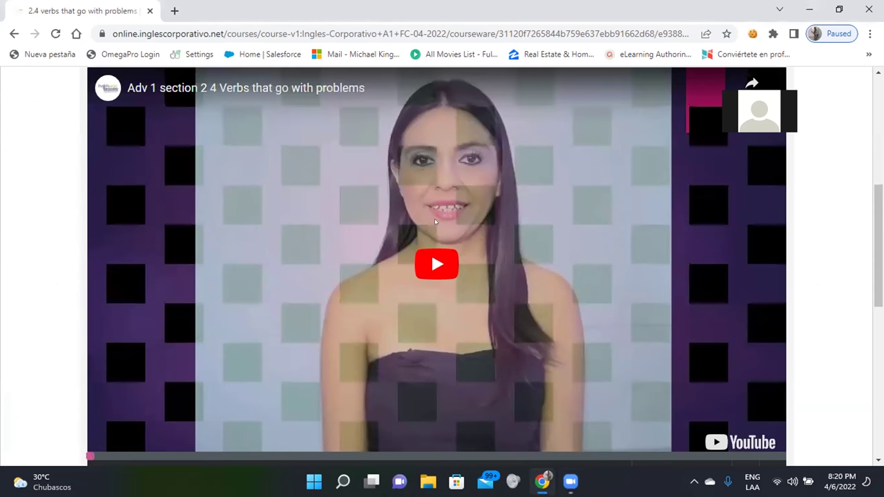
{"action": "left_click", "coordinate": [606, 266]}
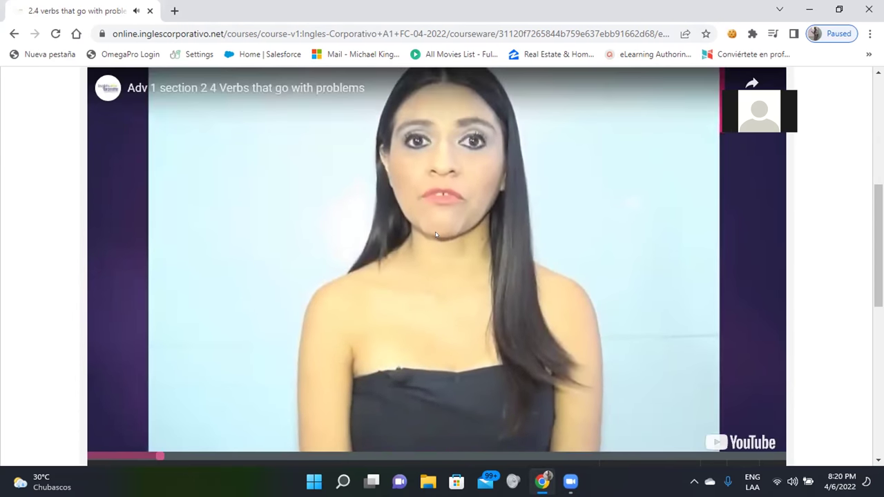
{"action": "scroll", "coordinate": [435, 235], "scroll_direction": "down", "scroll_amount": 1}
{"action": "scroll", "coordinate": [436, 235], "scroll_direction": "up", "scroll_amount": 1}
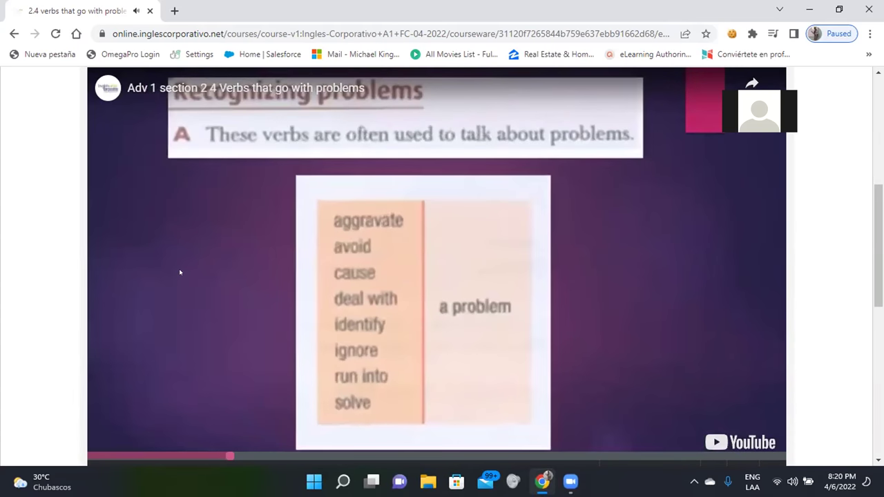
{"action": "left_click", "coordinate": [181, 273]}
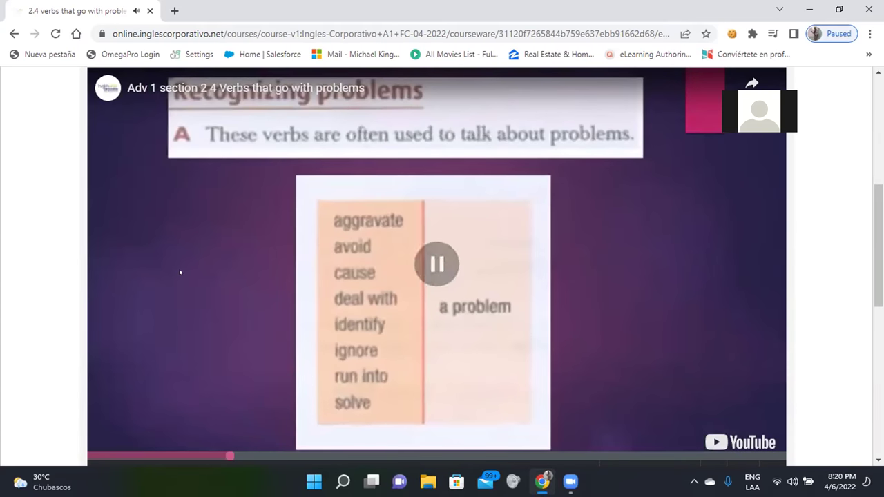